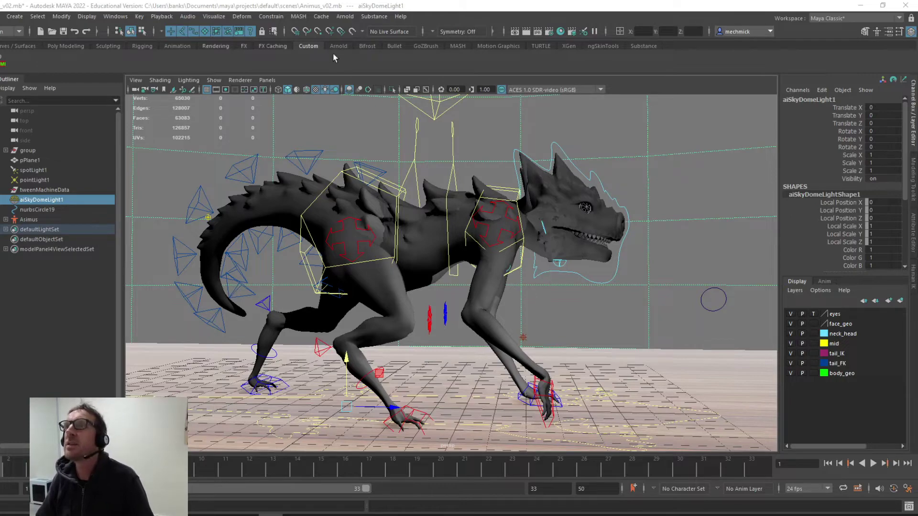
# - Play the creature's walk cycle and return to the starting frame
pyautogui.hotkey('alt', 'v')
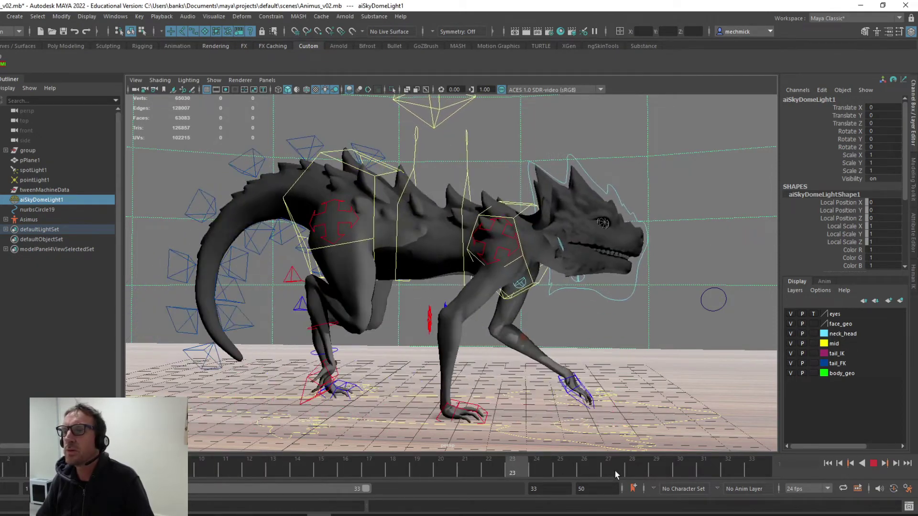
pyautogui.hotkey('alt', 'v')
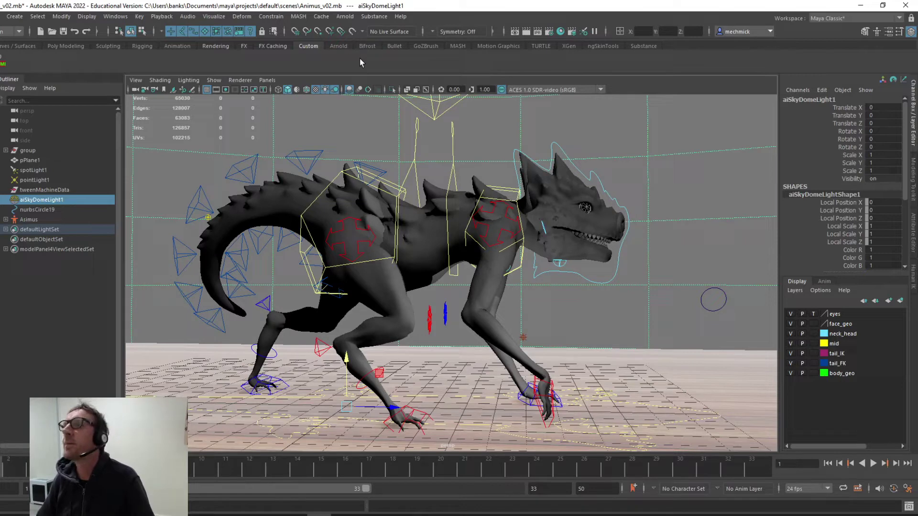
pyautogui.click(457, 46)
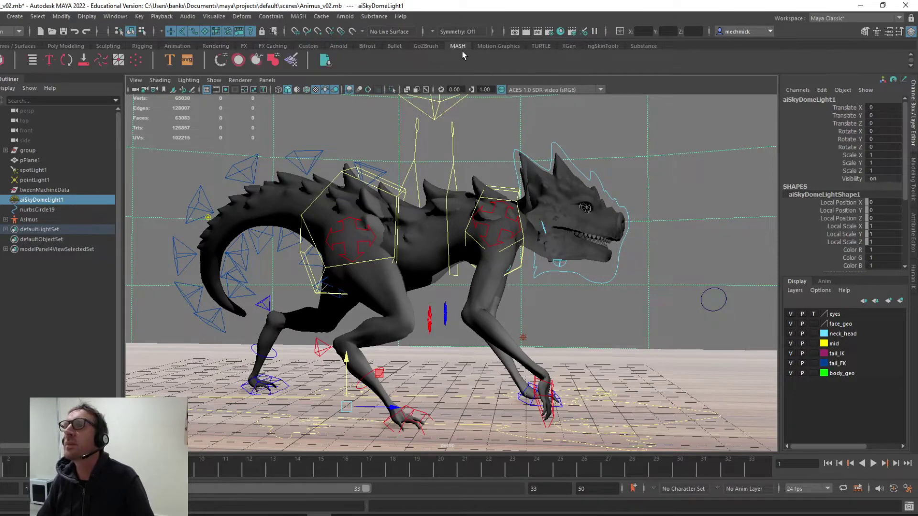
pyautogui.click(298, 17)
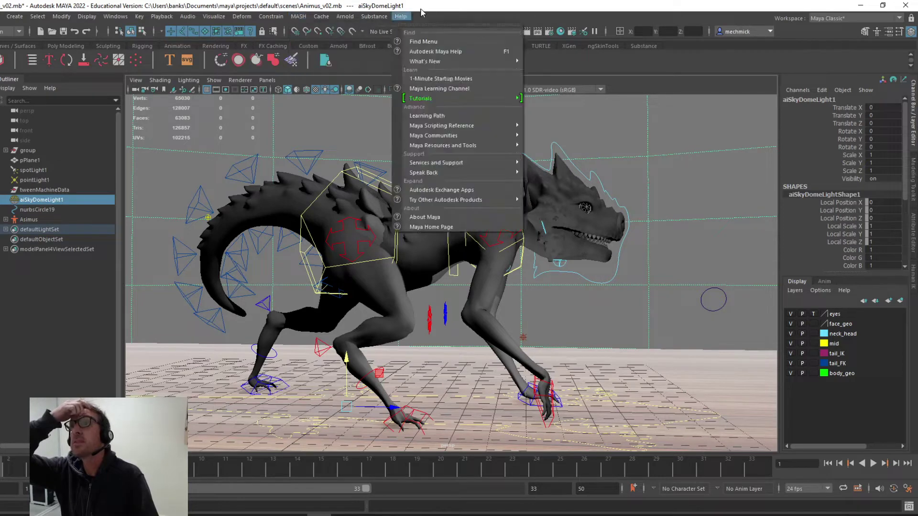
pyautogui.click(421, 8)
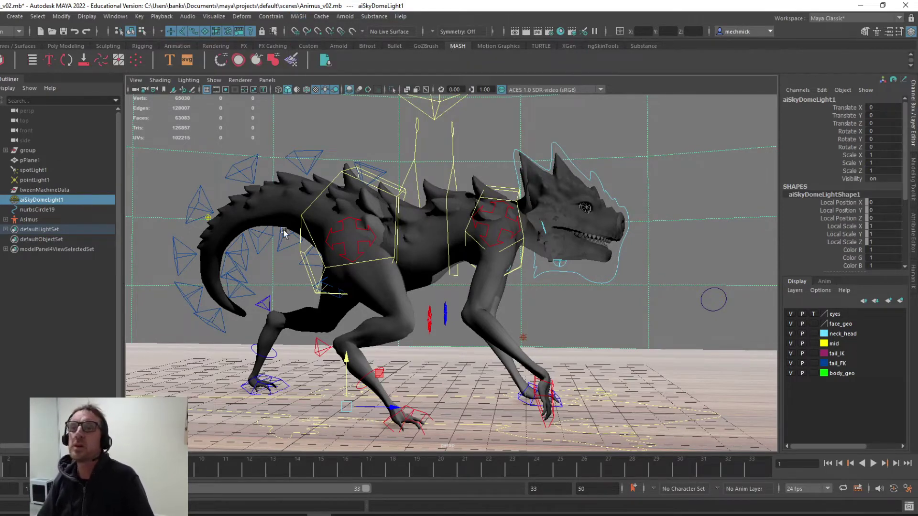
pyautogui.scroll(-3, 330, 332)
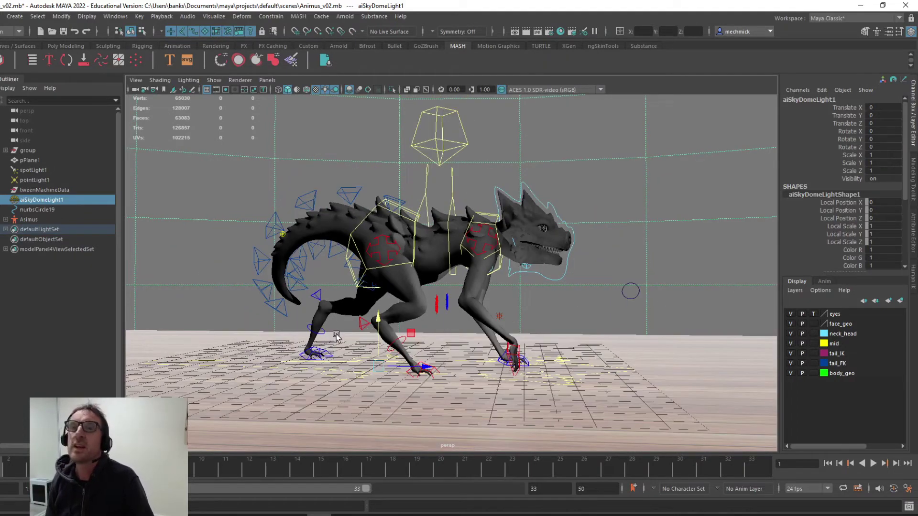
pyautogui.scroll(2, 336, 336)
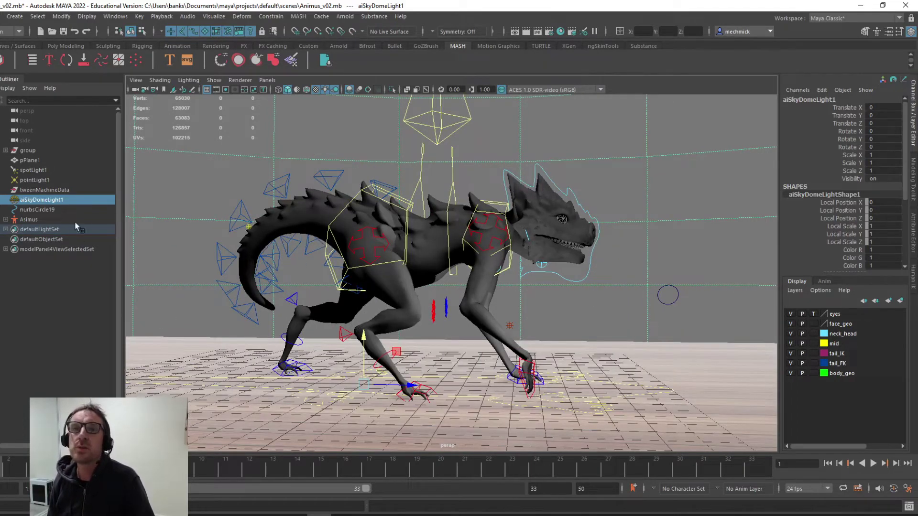
# - Create a polygon cone at the origin and raise it to a Translate Y of about 1.04
pyautogui.click(66, 46)
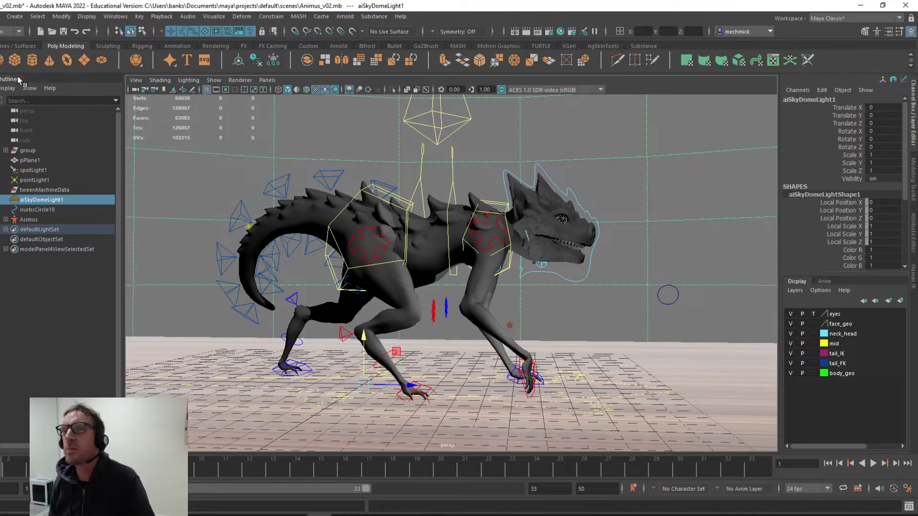
pyautogui.click(51, 63)
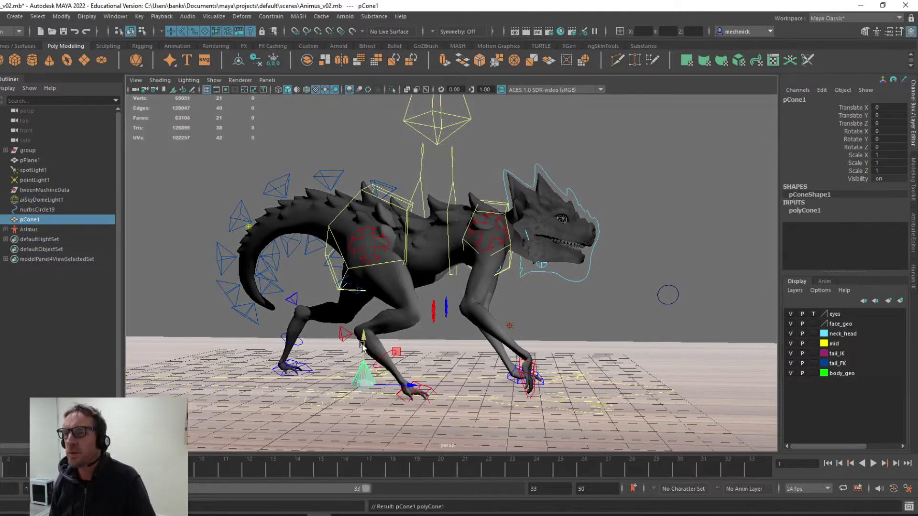
pyautogui.moveTo(362, 345); pyautogui.dragTo(355, 392)
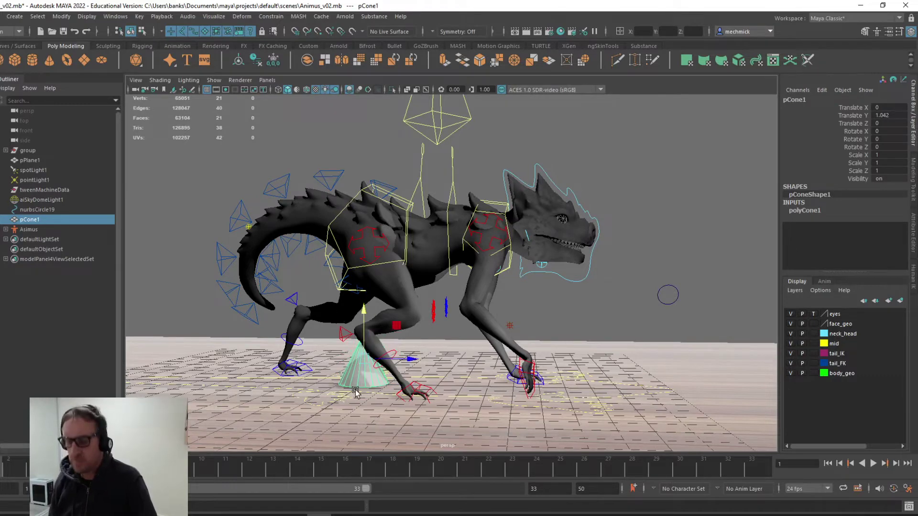
# - Delete the ground plane pPlane1 beneath the creature
pyautogui.click(580, 377)
pyautogui.click(603, 353)
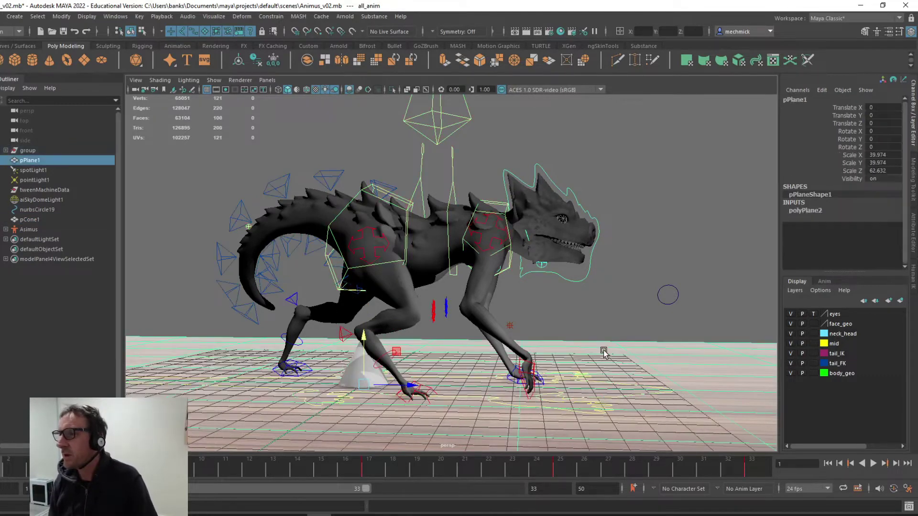
pyautogui.press('Delete')
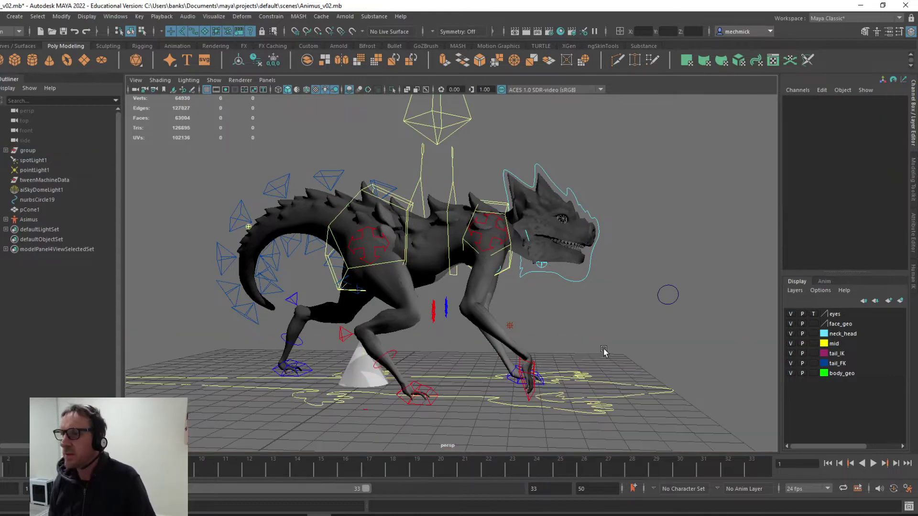
# - Scale the cone down uniformly to about 0.226 so it matches the size of a small spike
pyautogui.click(371, 368)
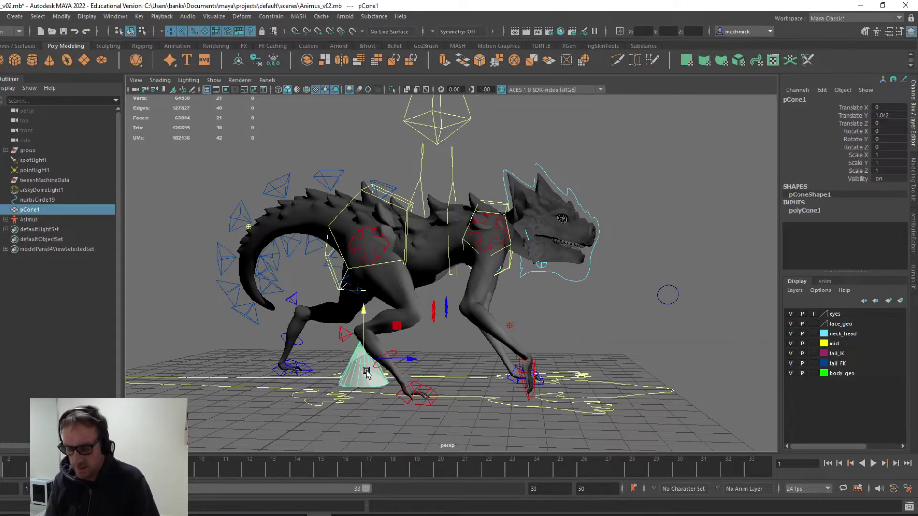
pyautogui.press('r')
pyautogui.moveTo(363, 359); pyautogui.dragTo(338, 369)
pyautogui.keyDown('alt'); pyautogui.moveTo(352, 360); pyautogui.dragTo(422, 403, button='right'); pyautogui.keyUp('alt')
pyautogui.keyDown('alt'); pyautogui.moveTo(422, 404); pyautogui.dragTo(428, 352, button='middle'); pyautogui.keyUp('alt')
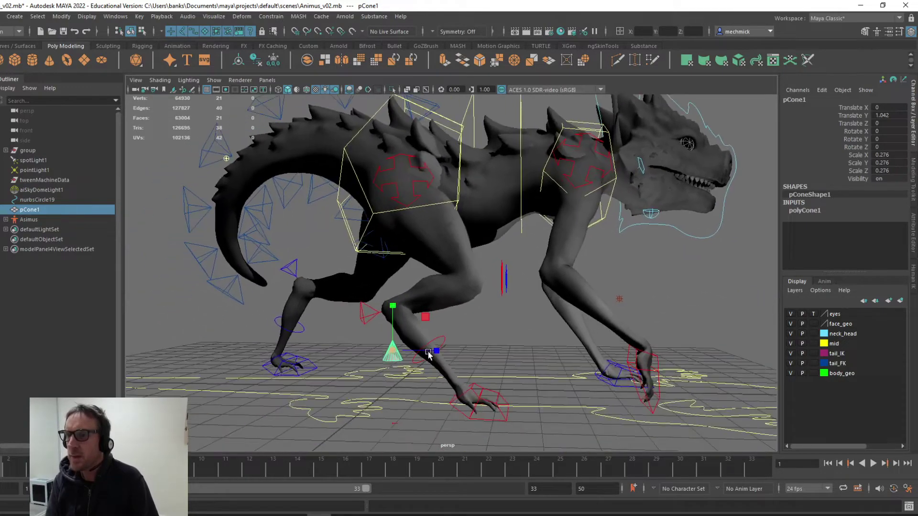
pyautogui.keyDown('alt'); pyautogui.moveTo(428, 354); pyautogui.dragTo(436, 381, button='right'); pyautogui.keyUp('alt')
pyautogui.moveTo(377, 385); pyautogui.dragTo(375, 386, button='middle')
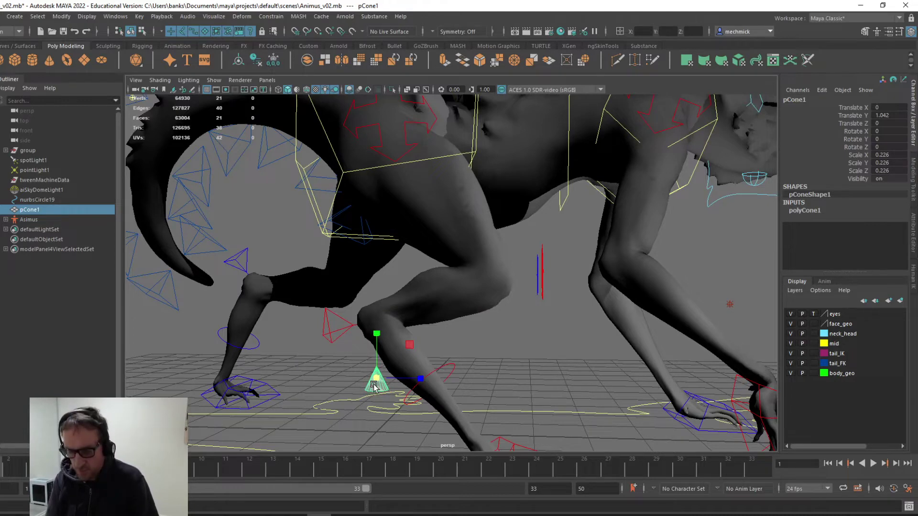
# - Move the cone's pivot down to its base
pyautogui.press('d')
pyautogui.moveTo(375, 333); pyautogui.dragTo(368, 345)
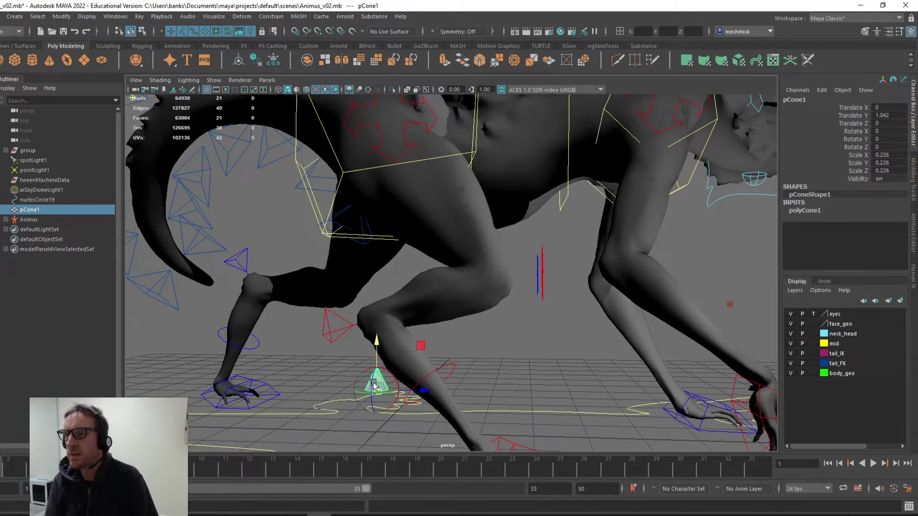
pyautogui.press('r')
pyautogui.scroll(-2, 378, 393)
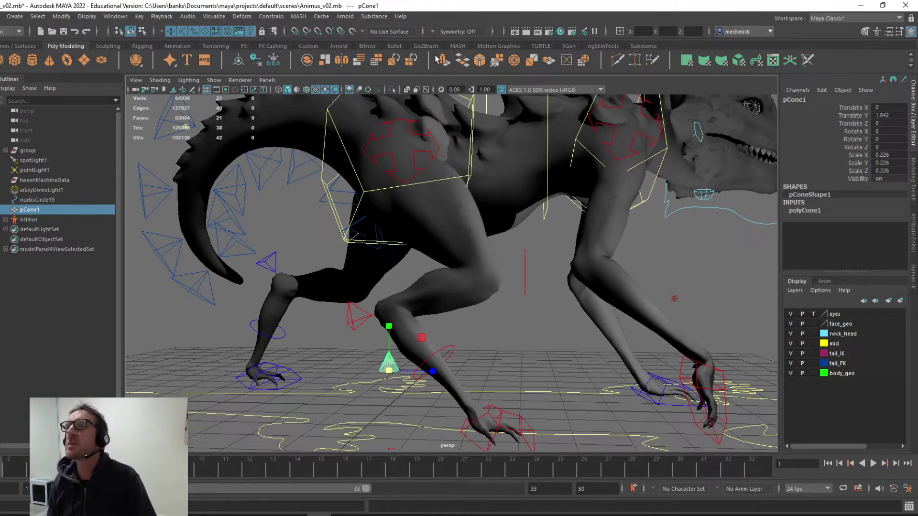
# - Create a MASH network from the selected cone
pyautogui.click(452, 48)
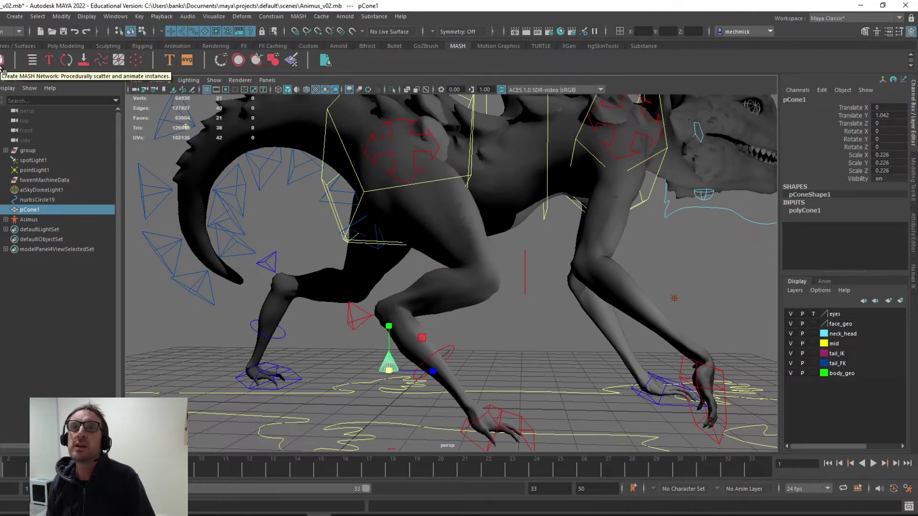
pyautogui.click(2, 65)
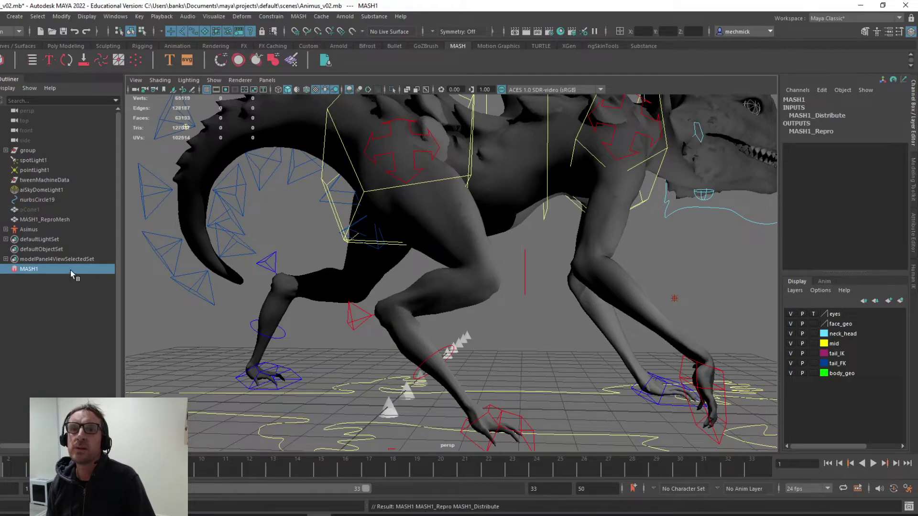
pyautogui.scroll(-1, 357, 359)
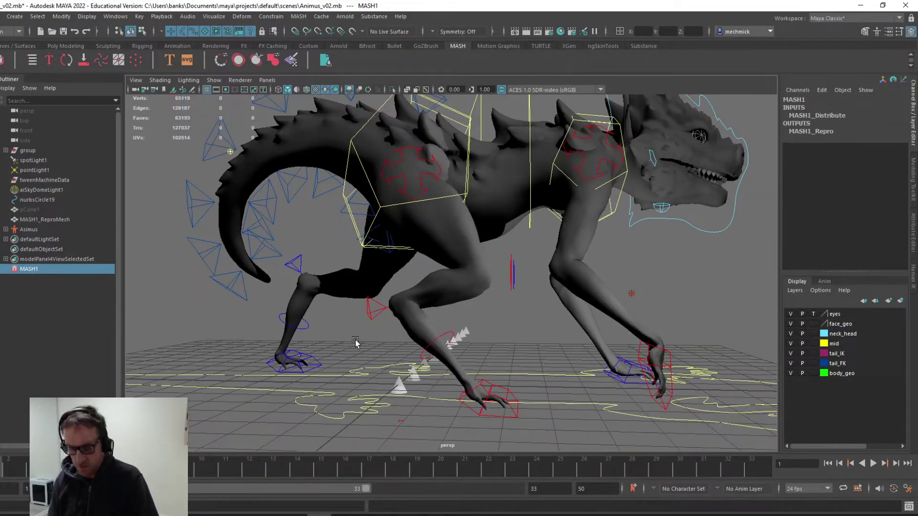
# - Examine the row of cone instances from several angles and show the MASH network's attributes
pyautogui.keyDown('alt'); pyautogui.moveTo(353, 339); pyautogui.dragTo(451, 348); pyautogui.keyUp('alt')
pyautogui.keyDown('alt'); pyautogui.moveTo(450, 348); pyautogui.dragTo(539, 333, button='middle'); pyautogui.keyUp('alt')
pyautogui.keyDown('alt'); pyautogui.moveTo(538, 333); pyautogui.dragTo(497, 349, button='right'); pyautogui.keyUp('alt')
pyautogui.keyDown('alt'); pyautogui.moveTo(498, 348); pyautogui.dragTo(421, 312); pyautogui.keyUp('alt')
pyautogui.keyDown('alt'); pyautogui.moveTo(422, 310); pyautogui.dragTo(488, 348, button='right'); pyautogui.keyUp('alt')
pyautogui.keyDown('alt'); pyautogui.moveTo(489, 348); pyautogui.dragTo(490, 345); pyautogui.keyUp('alt')
pyautogui.scroll(-8, 490, 346)
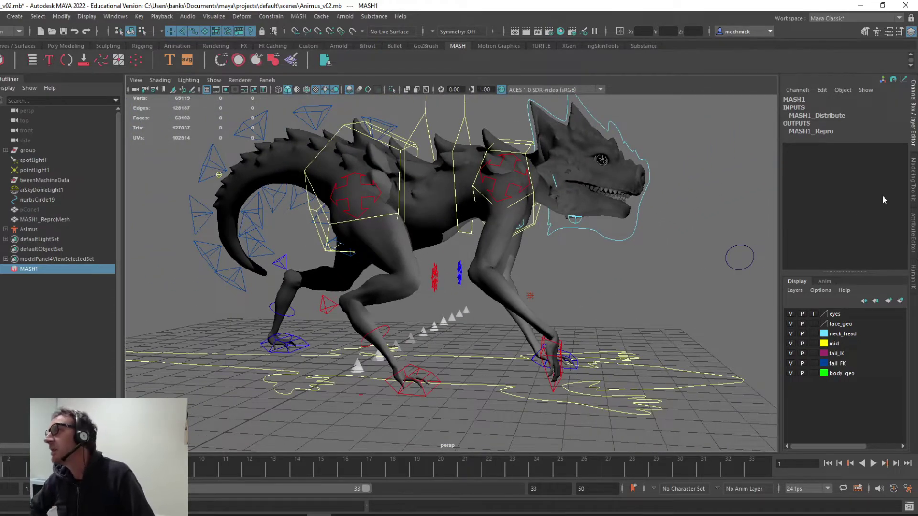
pyautogui.click(913, 231)
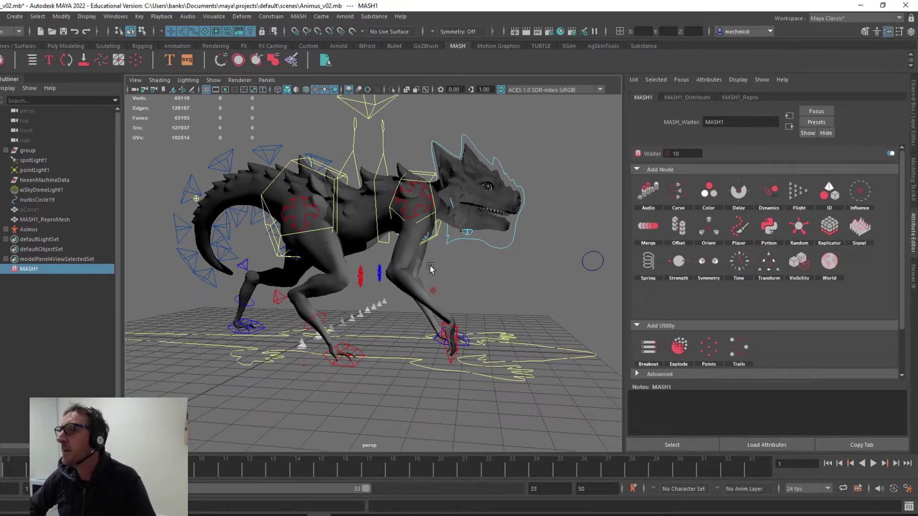
pyautogui.moveTo(430, 269); pyautogui.dragTo(361, 325)
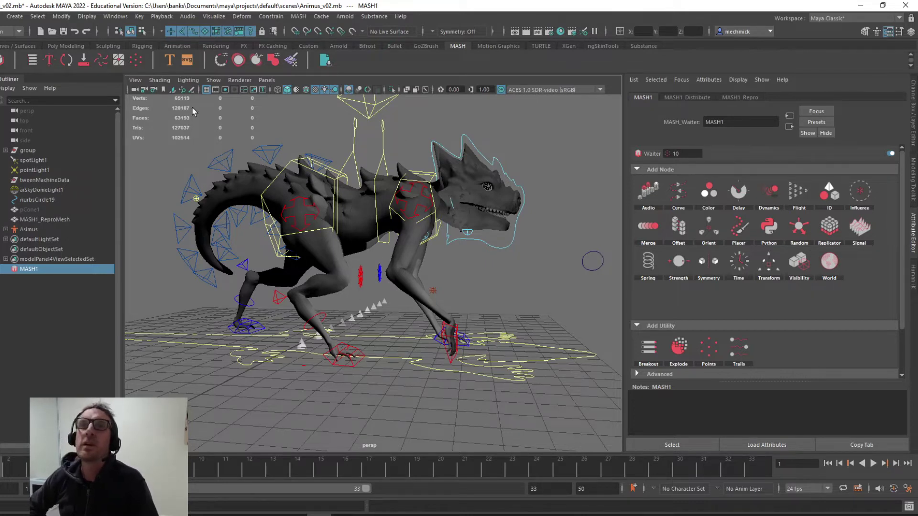
# - Make the creature's body mesh body_geo1 a live surface and show the modeling tools
pyautogui.click(471, 188)
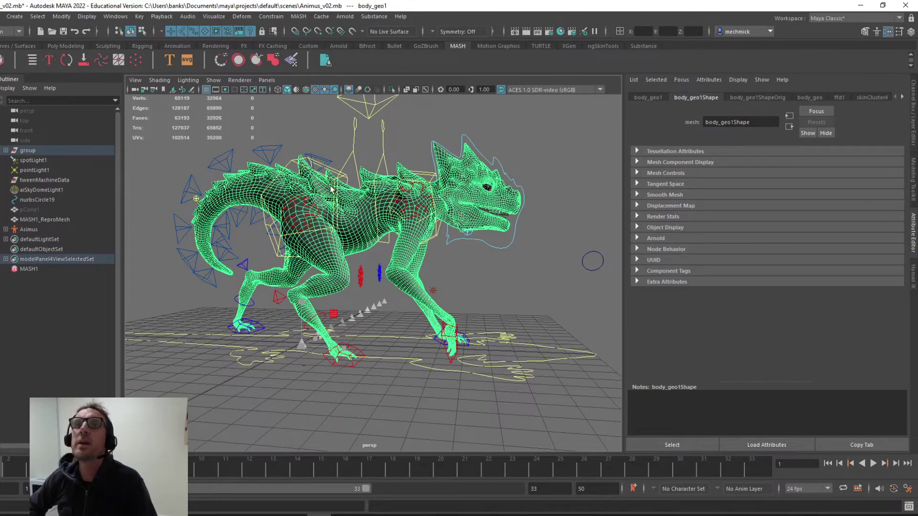
pyautogui.click(353, 31)
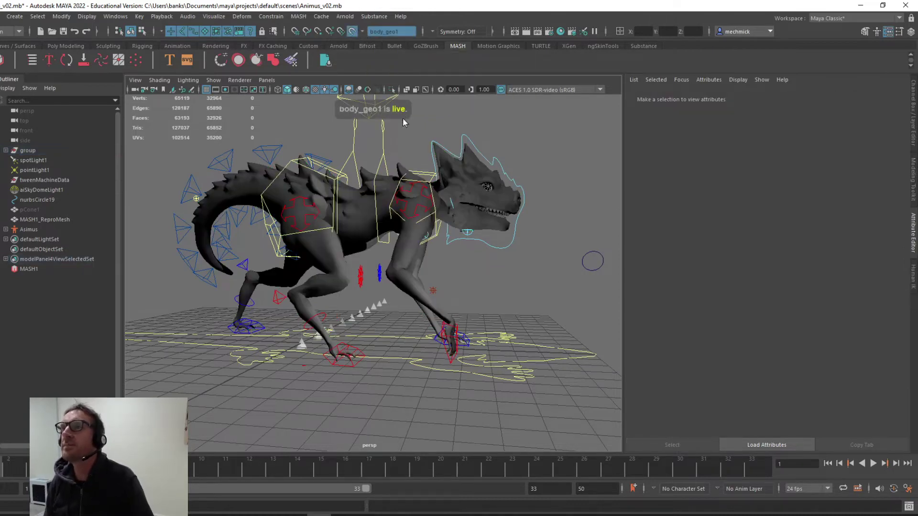
pyautogui.click(866, 32)
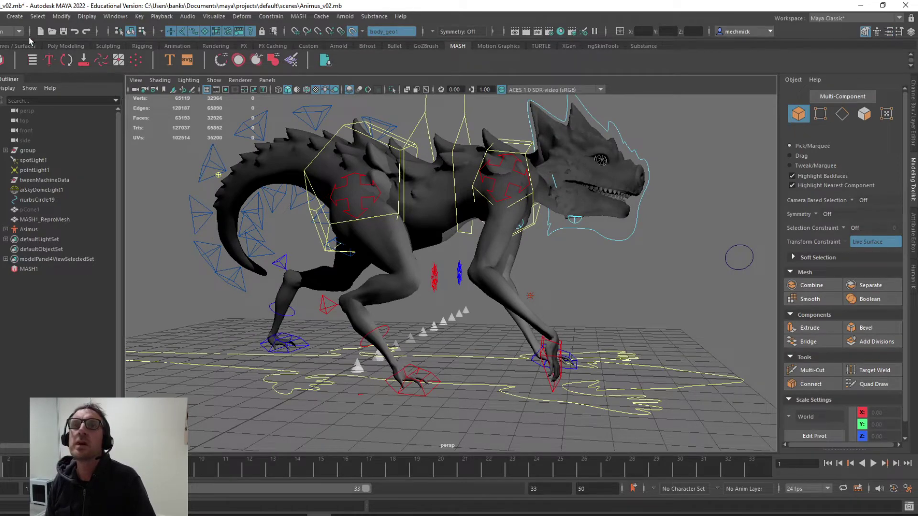
# - Start a CV curve on the body surface from the right hind ankle up the lower leg to the hock
pyautogui.click(14, 17)
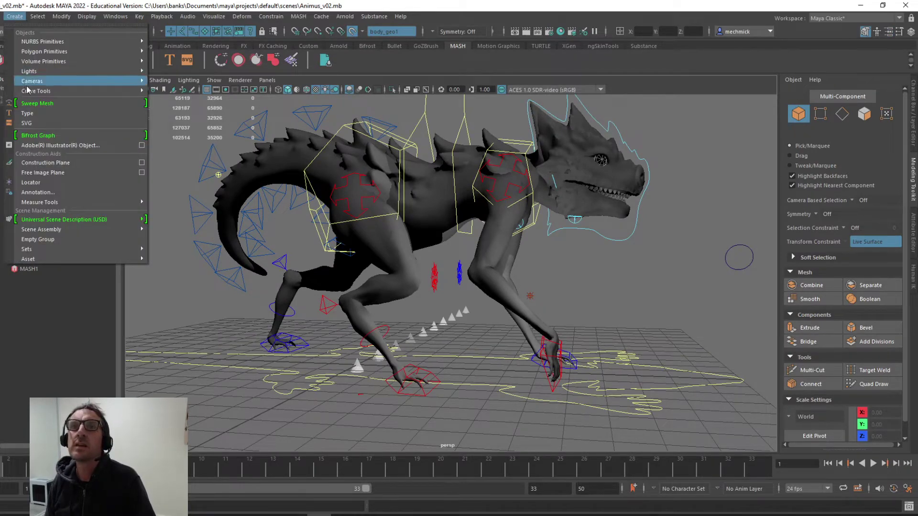
pyautogui.moveTo(40, 92)
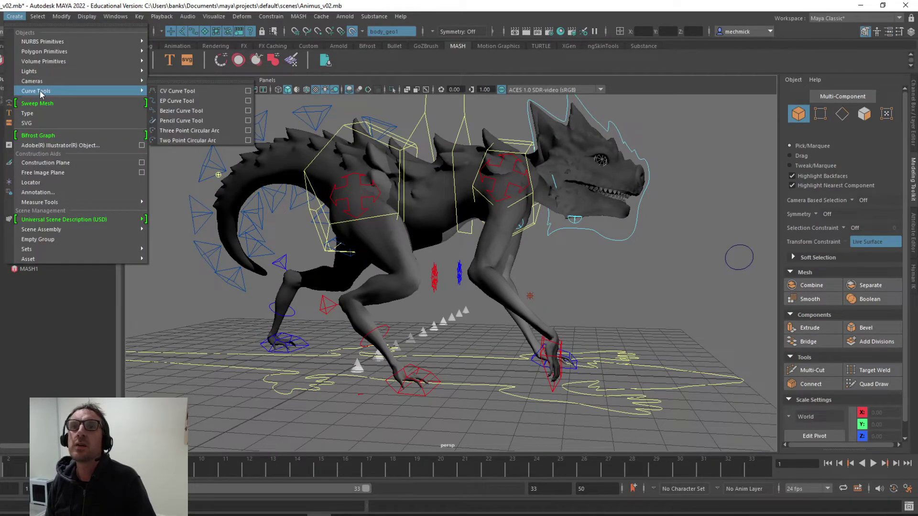
pyautogui.click(186, 92)
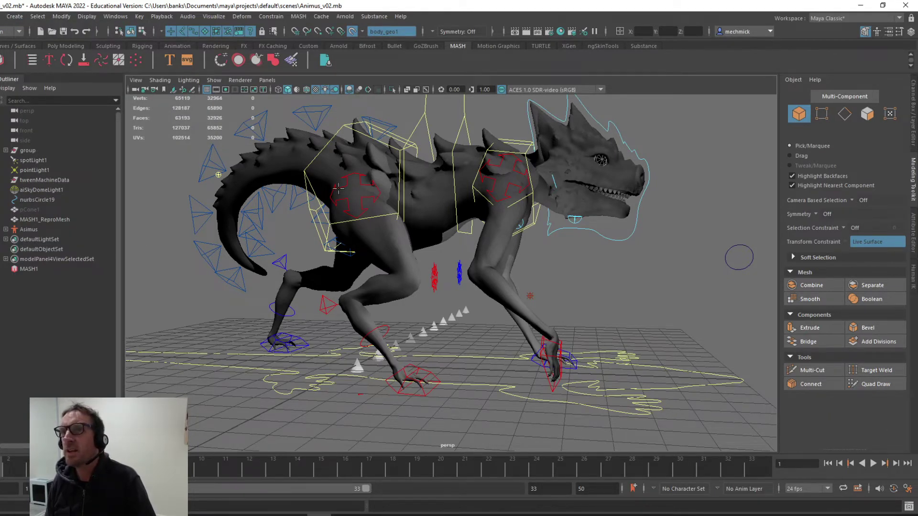
pyautogui.click(390, 358)
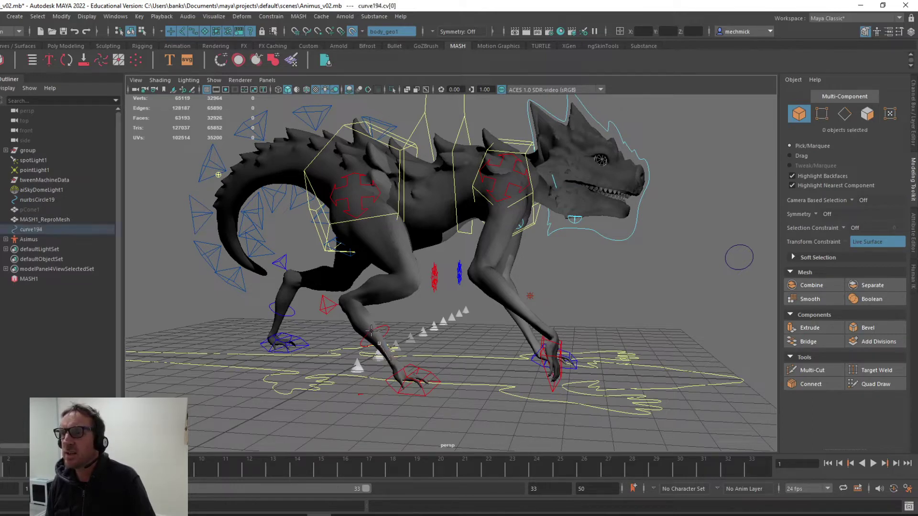
pyautogui.click(358, 315)
pyautogui.click(349, 307)
pyautogui.click(354, 292)
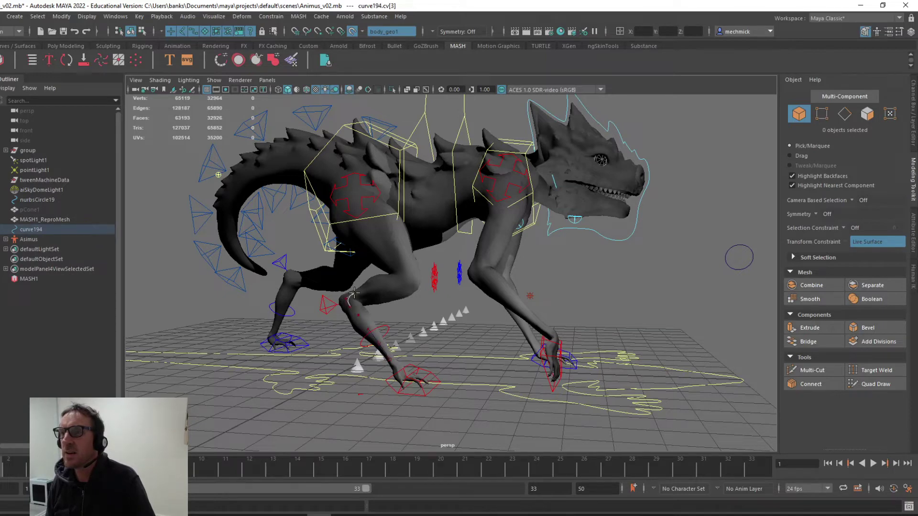
# - Continue the curve's control points from the right hock around the knee, up the thigh and over the hip to the tail base
pyautogui.click(372, 289)
pyautogui.click(382, 288)
pyautogui.click(395, 284)
pyautogui.click(405, 276)
pyautogui.click(407, 260)
pyautogui.click(403, 246)
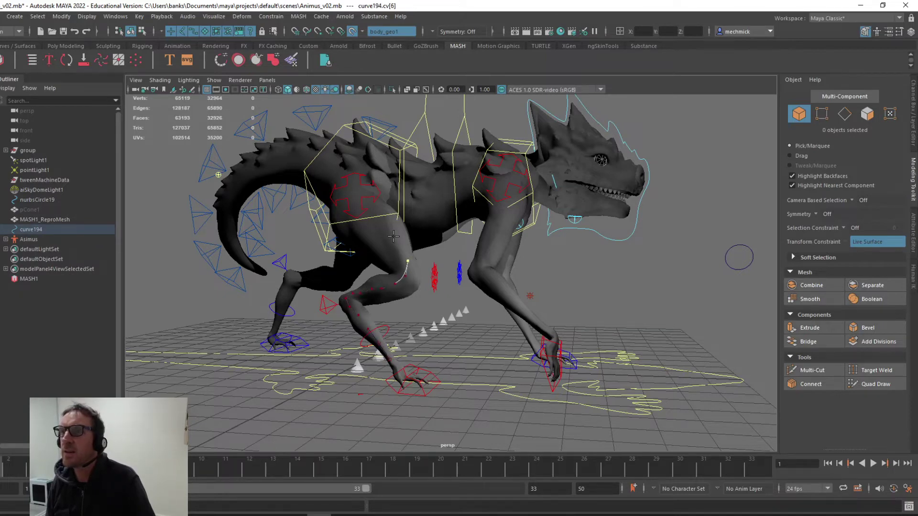
pyautogui.click(390, 234)
pyautogui.click(375, 223)
pyautogui.click(365, 214)
pyautogui.click(354, 200)
pyautogui.click(343, 183)
pyautogui.click(335, 173)
pyautogui.click(316, 165)
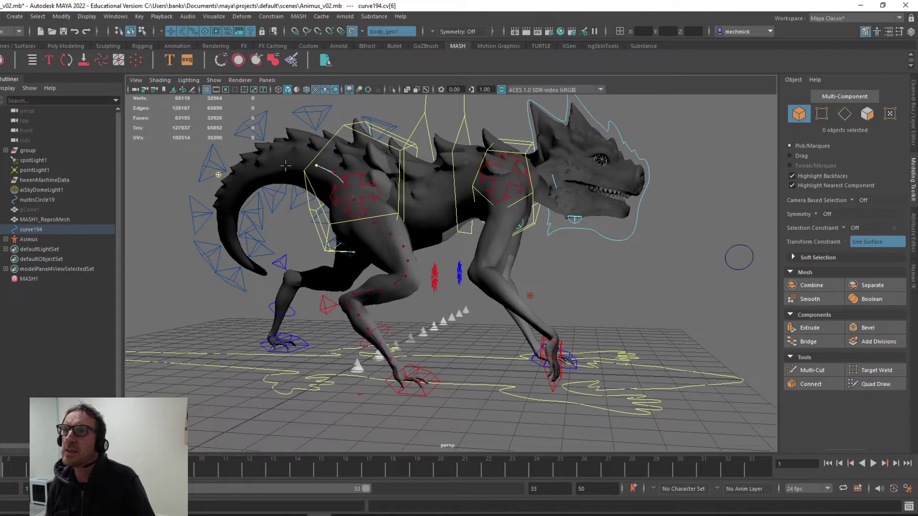
# - Extend the curve along the right side of the tail, following its bend down towards the tip
pyautogui.click(292, 165)
pyautogui.click(283, 168)
pyautogui.click(266, 173)
pyautogui.click(250, 181)
pyautogui.click(240, 186)
pyautogui.click(236, 192)
pyautogui.click(232, 201)
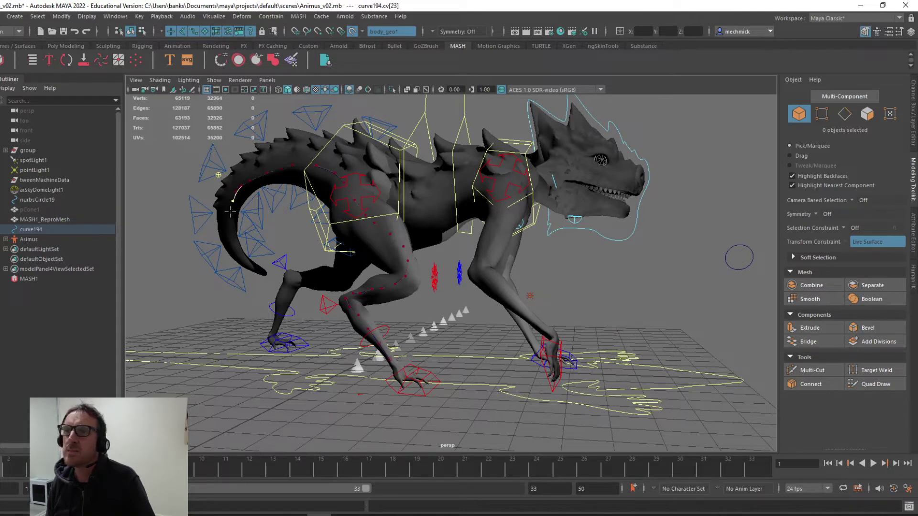
pyautogui.click(230, 216)
pyautogui.click(231, 230)
pyautogui.click(234, 243)
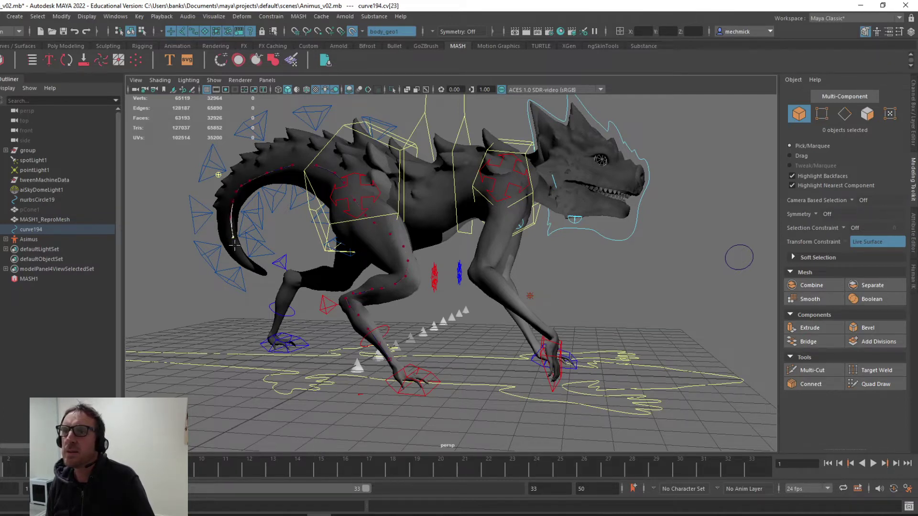
pyautogui.click(242, 251)
pyautogui.click(250, 253)
pyautogui.click(258, 251)
# - Wrap the curve around the tail near its tip and continue it onto the tail's left side
pyautogui.keyDown('alt'); pyautogui.moveTo(283, 228); pyautogui.dragTo(194, 282); pyautogui.keyUp('alt')
pyautogui.keyDown('alt'); pyautogui.moveTo(194, 282); pyautogui.dragTo(143, 354, button='middle'); pyautogui.keyUp('alt')
pyautogui.keyDown('alt'); pyautogui.moveTo(452, 371); pyautogui.dragTo(506, 383, button='right'); pyautogui.keyUp('alt')
pyautogui.keyDown('alt'); pyautogui.moveTo(382, 311); pyautogui.dragTo(450, 336, button='middle'); pyautogui.keyUp('alt')
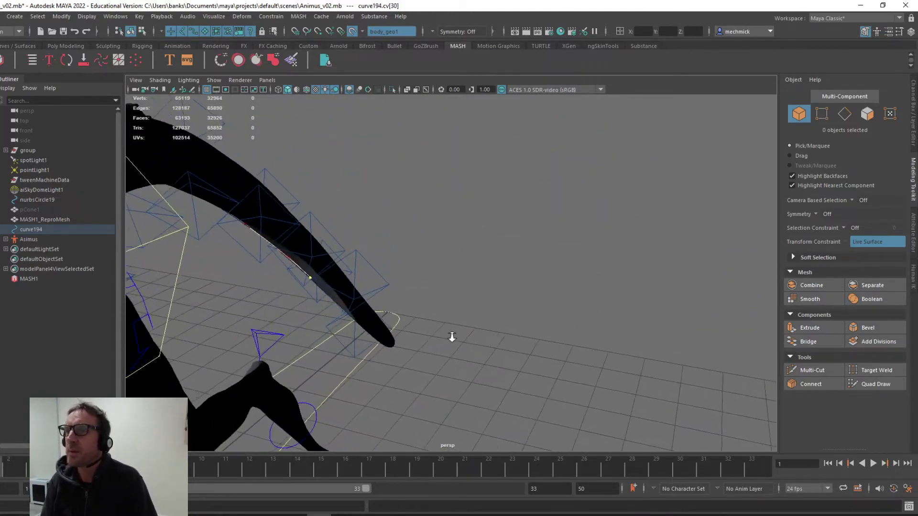
pyautogui.keyDown('alt'); pyautogui.moveTo(451, 336); pyautogui.dragTo(471, 321, button='right'); pyautogui.keyUp('alt')
pyautogui.keyDown('alt'); pyautogui.moveTo(471, 322); pyautogui.dragTo(519, 314, button='middle'); pyautogui.keyUp('alt')
pyautogui.click(322, 269)
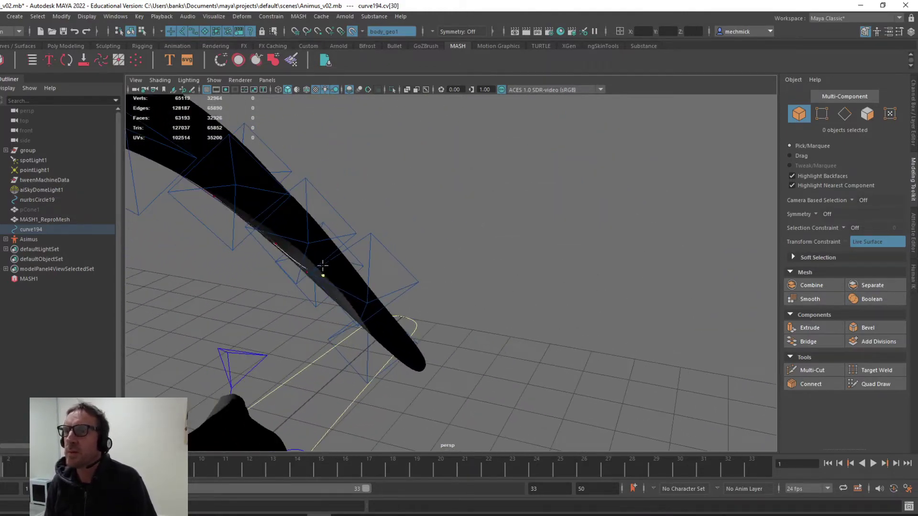
pyautogui.click(307, 234)
pyautogui.click(279, 201)
pyautogui.click(237, 166)
pyautogui.click(239, 165)
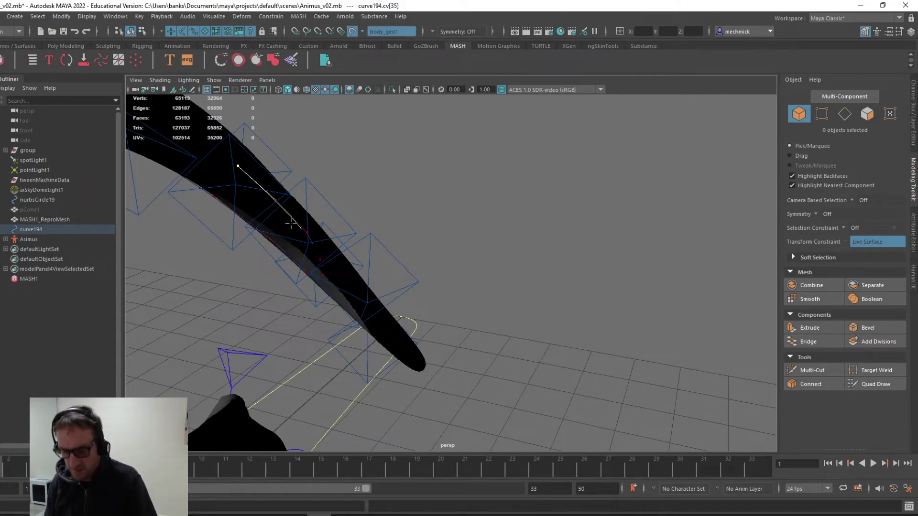
# - Extend the curve along the left side of the tail up to the left hip
pyautogui.scroll(-10, 292, 230)
pyautogui.keyDown('alt'); pyautogui.moveTo(372, 270); pyautogui.dragTo(335, 250); pyautogui.keyUp('alt')
pyautogui.scroll(6, 452, 299)
pyautogui.click(451, 292)
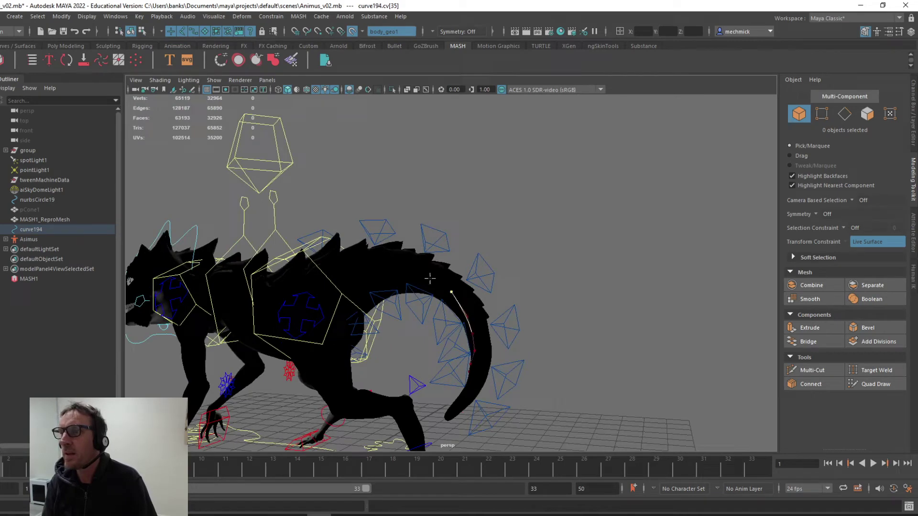
pyautogui.click(424, 277)
pyautogui.click(402, 271)
pyautogui.click(336, 280)
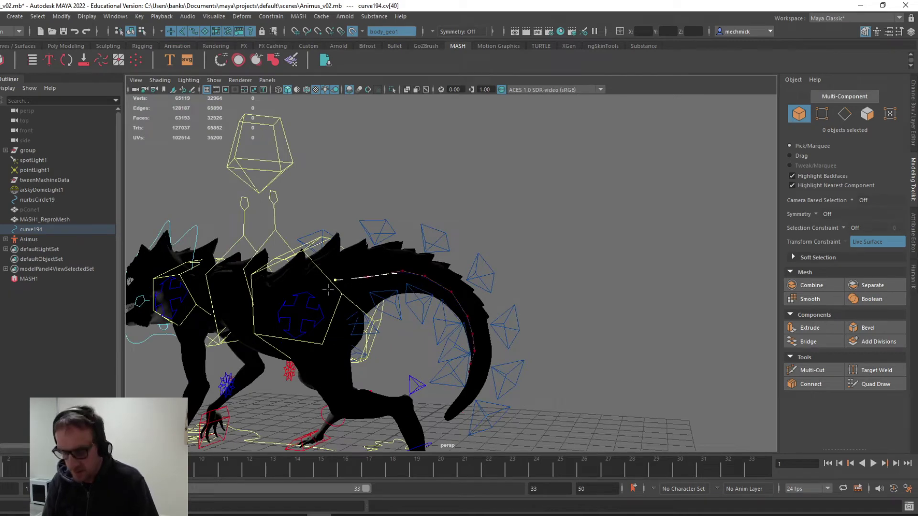
# - Switch to wireframe display and continue the curve from the left hip down the thigh to the knee
pyautogui.press('4')
pyautogui.press('5')
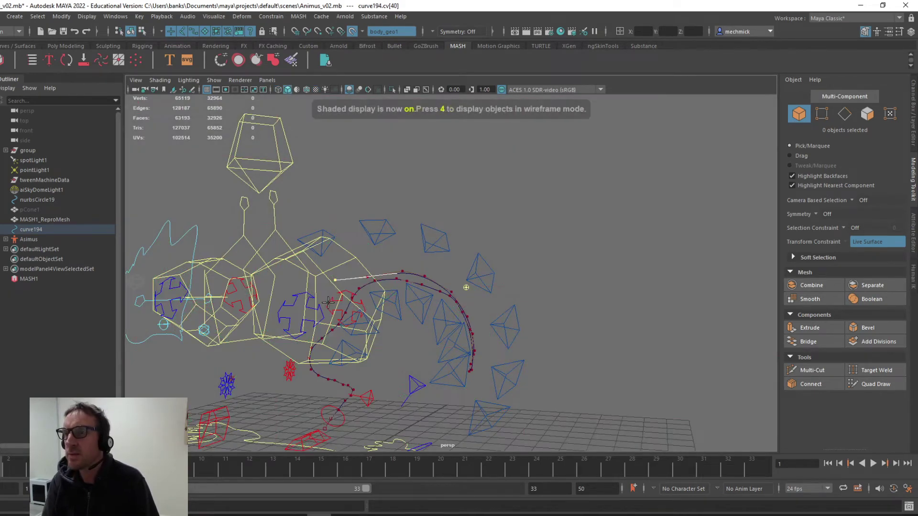
pyautogui.press('4')
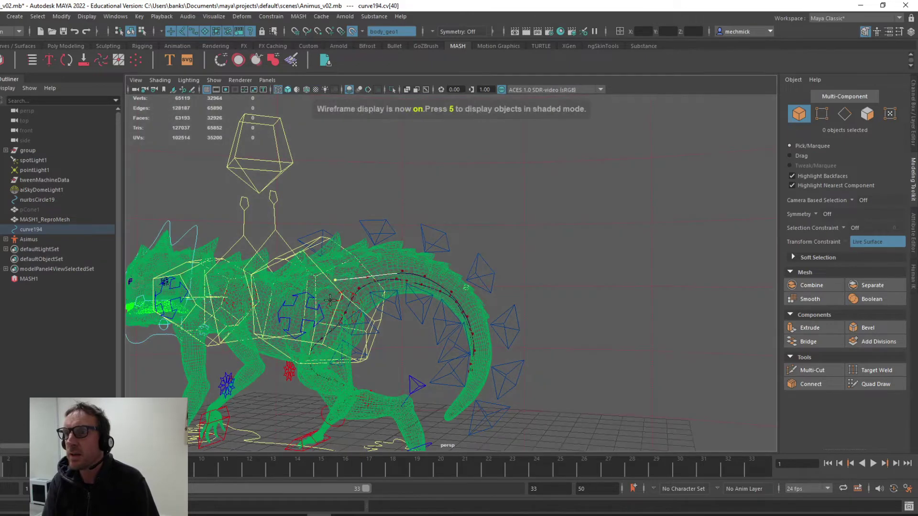
pyautogui.click(327, 297)
pyautogui.click(340, 322)
pyautogui.click(336, 338)
pyautogui.click(320, 350)
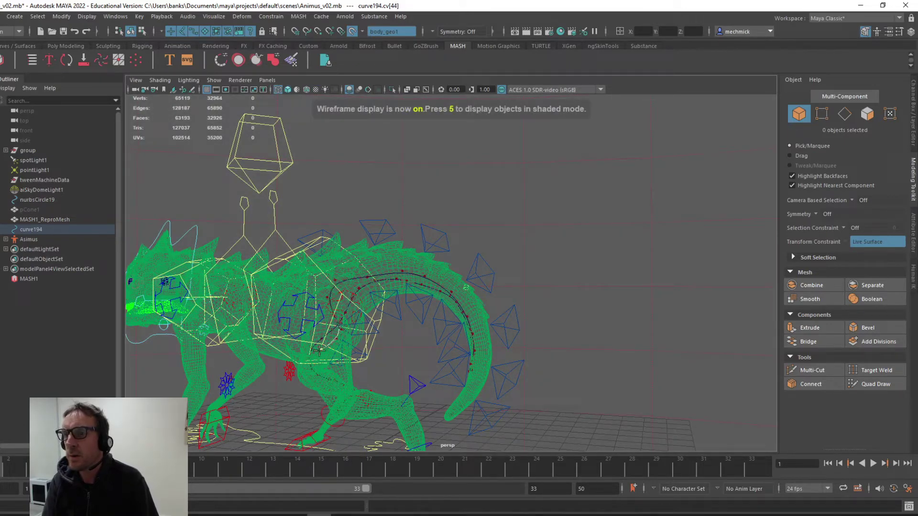
pyautogui.click(310, 360)
pyautogui.click(308, 372)
pyautogui.click(313, 380)
pyautogui.click(321, 384)
pyautogui.click(335, 388)
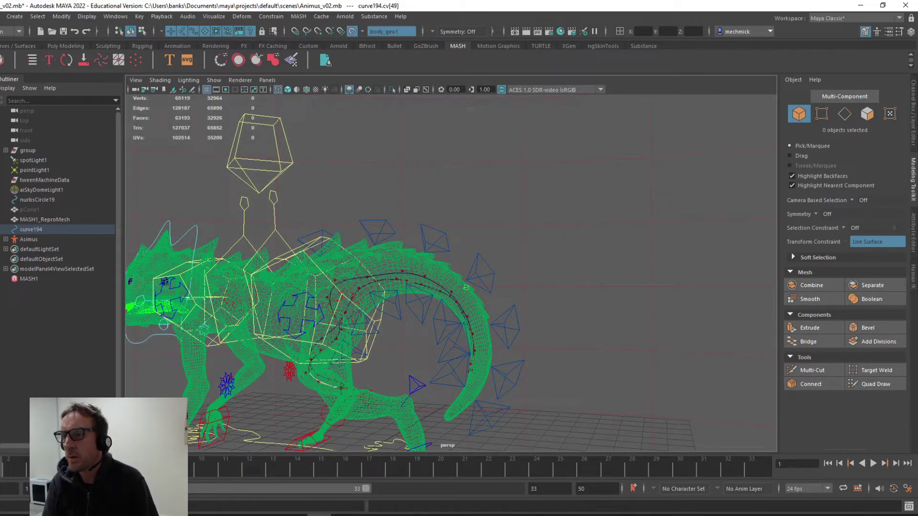
pyautogui.click(345, 391)
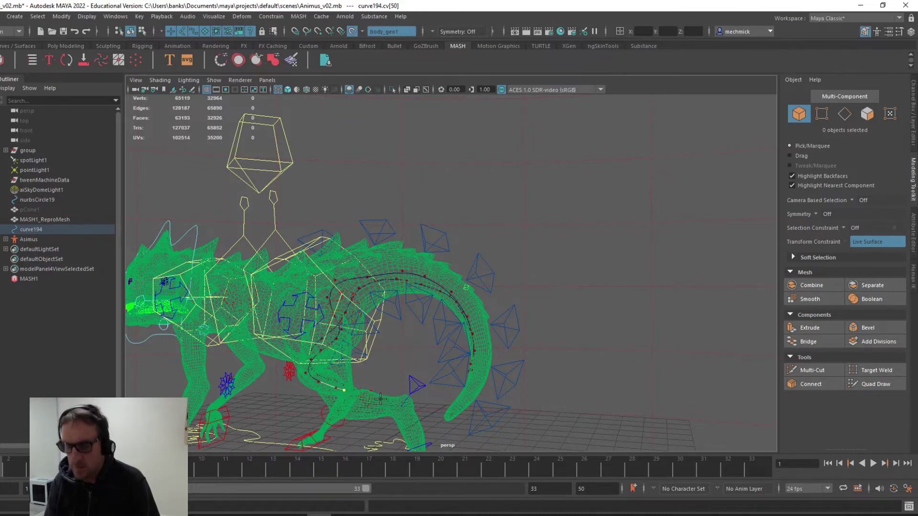
# - Place the remaining control points from the left knee past the hock down to the hind foot and complete the curve
pyautogui.keyDown('alt'); pyautogui.moveTo(384, 399); pyautogui.dragTo(407, 403); pyautogui.keyUp('alt')
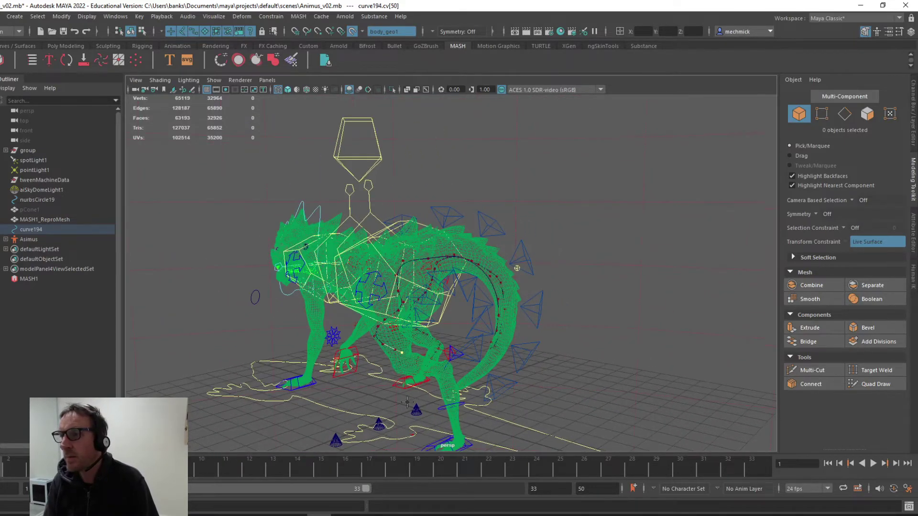
pyautogui.click(403, 365)
pyautogui.click(418, 366)
pyautogui.click(430, 370)
pyautogui.click(442, 374)
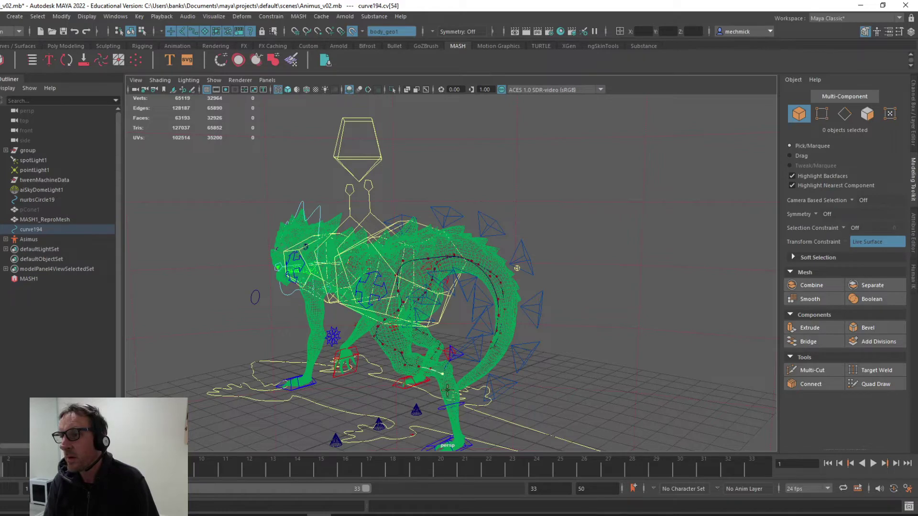
pyautogui.click(447, 391)
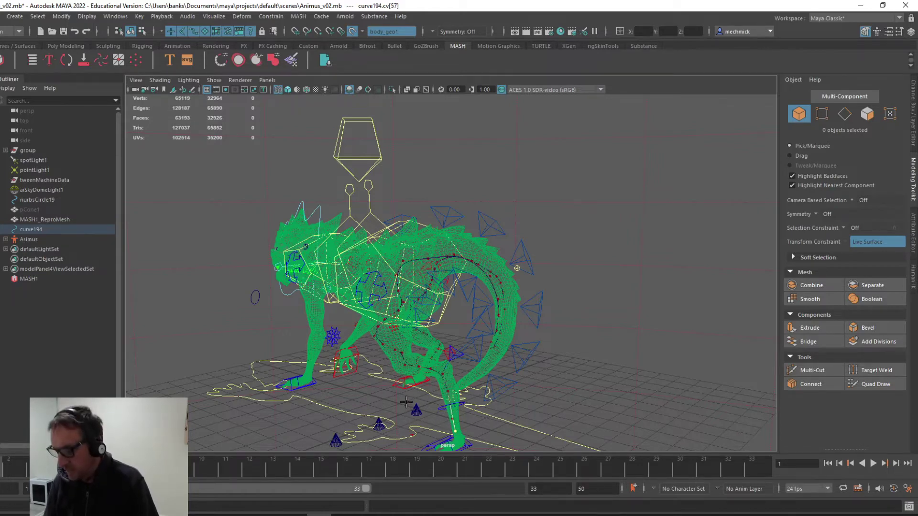
pyautogui.press('Return')
# - Return to shaded display and examine how the completed curve lies on the hindquarters and tail
pyautogui.press('r')
pyautogui.scroll(-3, 399, 387)
pyautogui.keyDown('alt'); pyautogui.moveTo(413, 344); pyautogui.dragTo(264, 348); pyautogui.keyUp('alt')
pyautogui.keyDown('alt'); pyautogui.moveTo(454, 327); pyautogui.dragTo(346, 316, button='middle'); pyautogui.keyUp('alt')
pyautogui.keyDown('alt'); pyautogui.moveTo(468, 368); pyautogui.dragTo(502, 313); pyautogui.keyUp('alt')
pyautogui.press('6')
pyautogui.keyDown('alt'); pyautogui.moveTo(502, 313); pyautogui.dragTo(406, 336, button='middle'); pyautogui.keyUp('alt')
pyautogui.keyDown('alt'); pyautogui.moveTo(406, 335); pyautogui.dragTo(653, 417, button='right'); pyautogui.keyUp('alt')
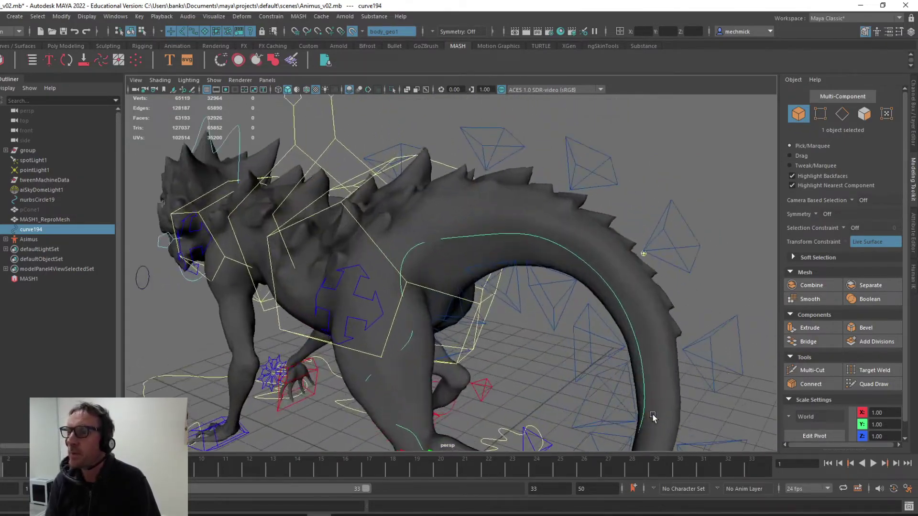
# - Move one of the curve's control vertices on the left thigh along the body surface, then return to object mode
pyautogui.keyDown('alt'); pyautogui.moveTo(652, 416); pyautogui.dragTo(432, 308); pyautogui.keyUp('alt')
pyautogui.rightClick(423, 306)
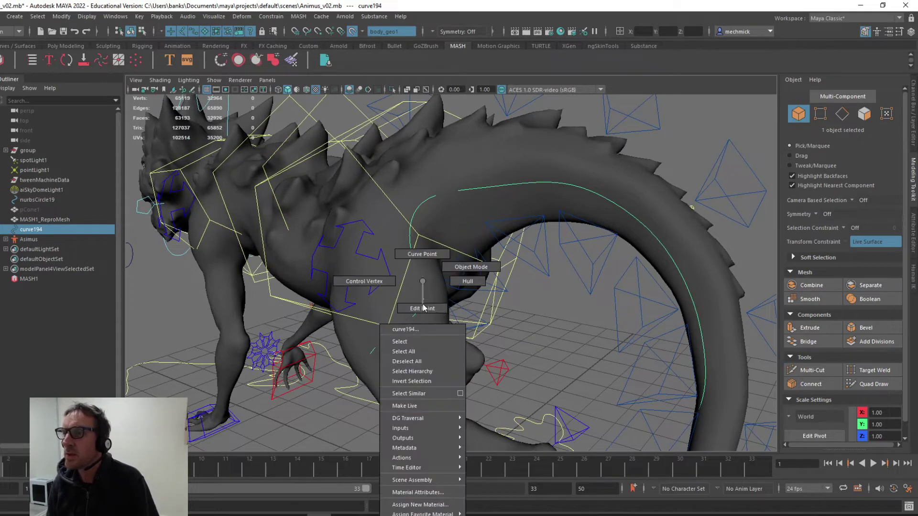
pyautogui.moveTo(423, 308); pyautogui.dragTo(376, 285, button='right')
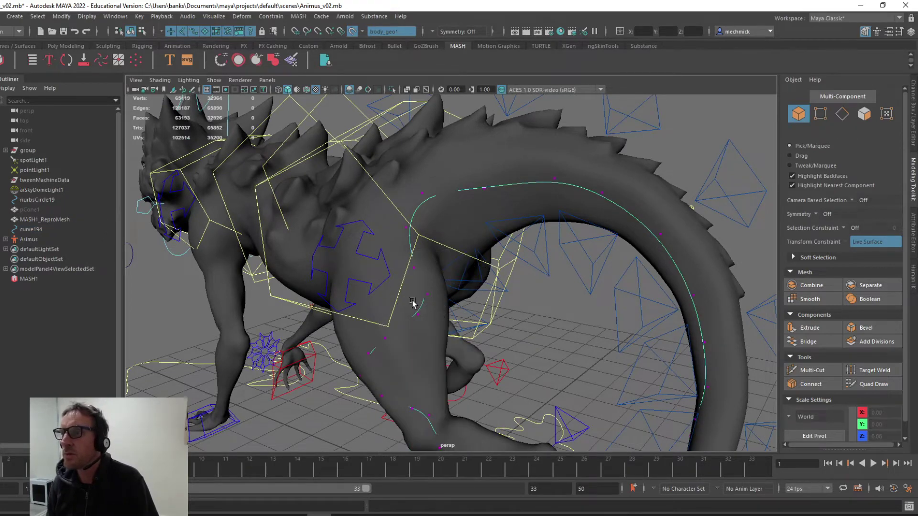
pyautogui.click(411, 303)
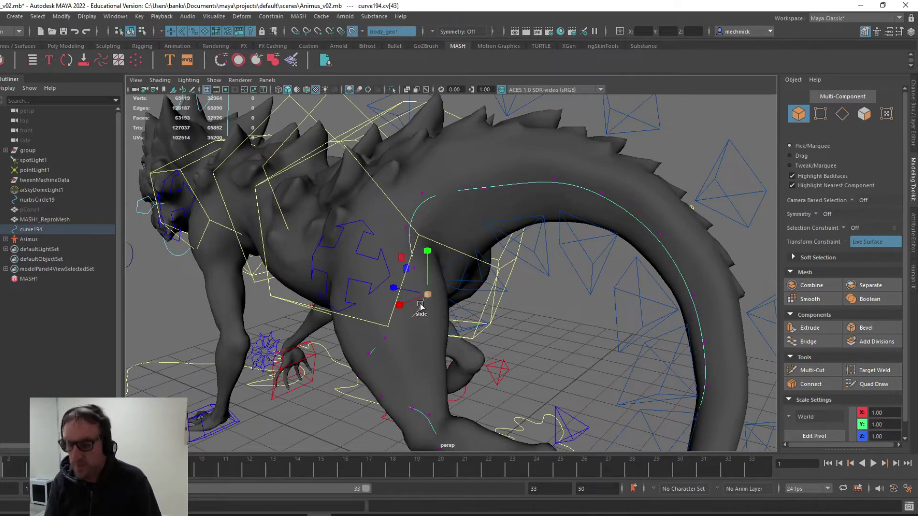
pyautogui.press('w')
pyautogui.moveTo(414, 292); pyautogui.dragTo(404, 293)
pyautogui.moveTo(419, 283); pyautogui.dragTo(415, 342, button='right')
pyautogui.scroll(-5, 459, 341)
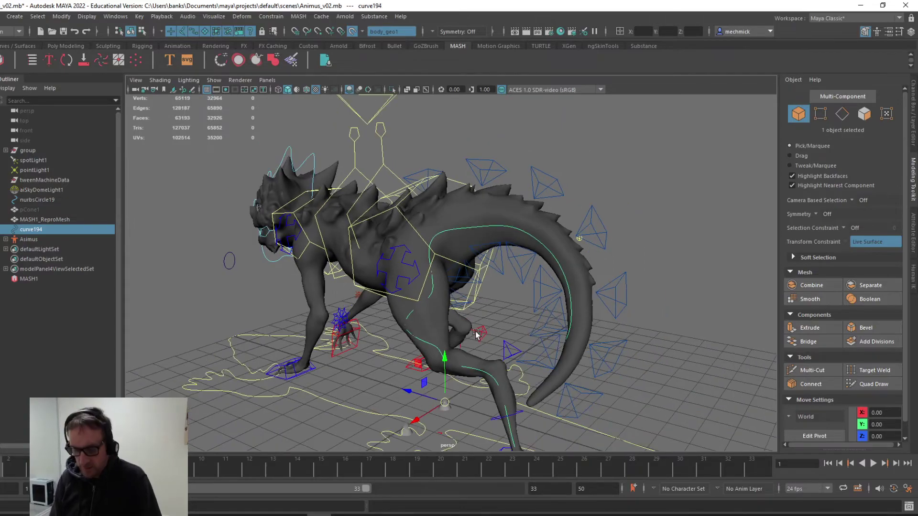
# - Turn off the live surface and play the walk animation to check whether the curve follows the body
pyautogui.keyDown('alt'); pyautogui.moveTo(475, 335); pyautogui.dragTo(328, 247); pyautogui.keyUp('alt')
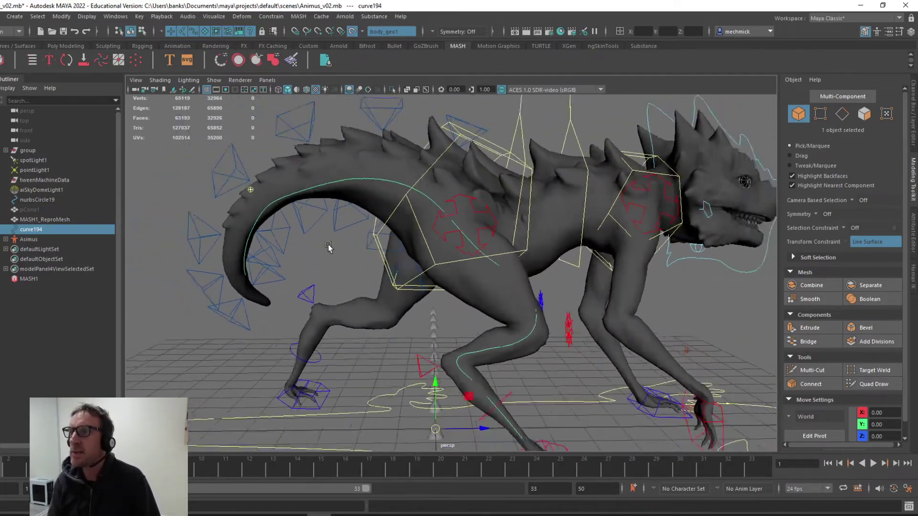
pyautogui.keyDown('alt'); pyautogui.moveTo(329, 247); pyautogui.dragTo(278, 243, button='right'); pyautogui.keyUp('alt')
pyautogui.keyDown('alt'); pyautogui.moveTo(459, 289); pyautogui.dragTo(411, 251); pyautogui.keyUp('alt')
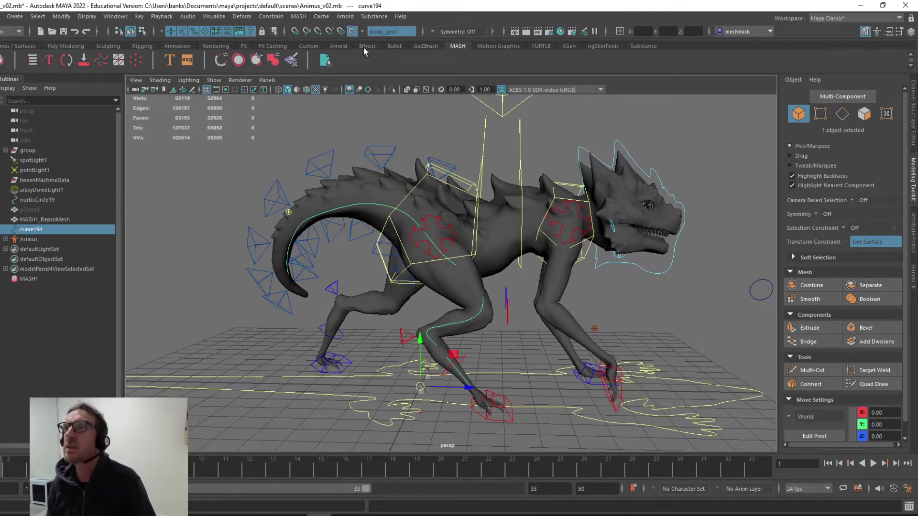
pyautogui.click(353, 34)
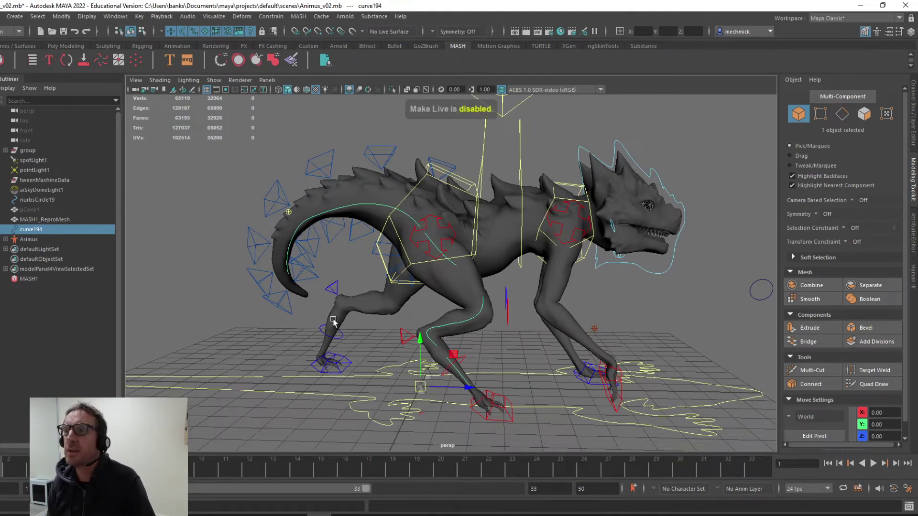
pyautogui.hotkey('alt', 'v')
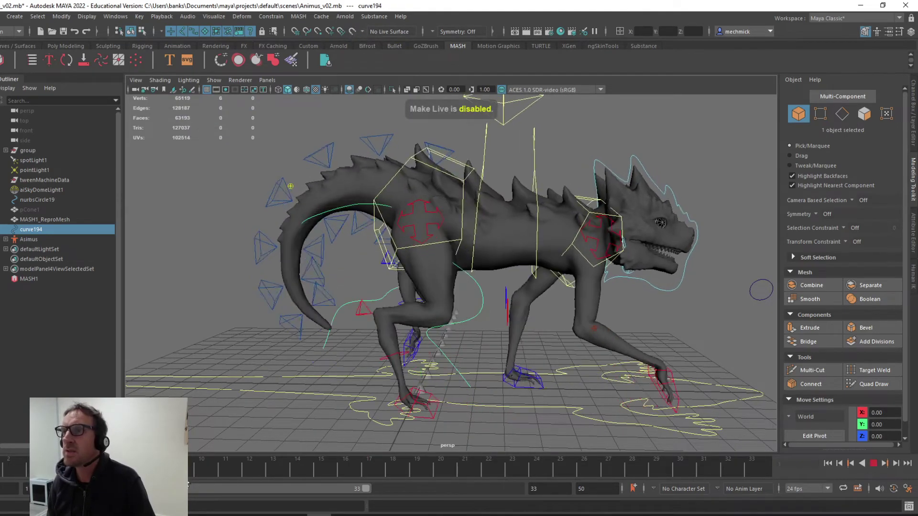
pyautogui.hotkey('alt', 'v')
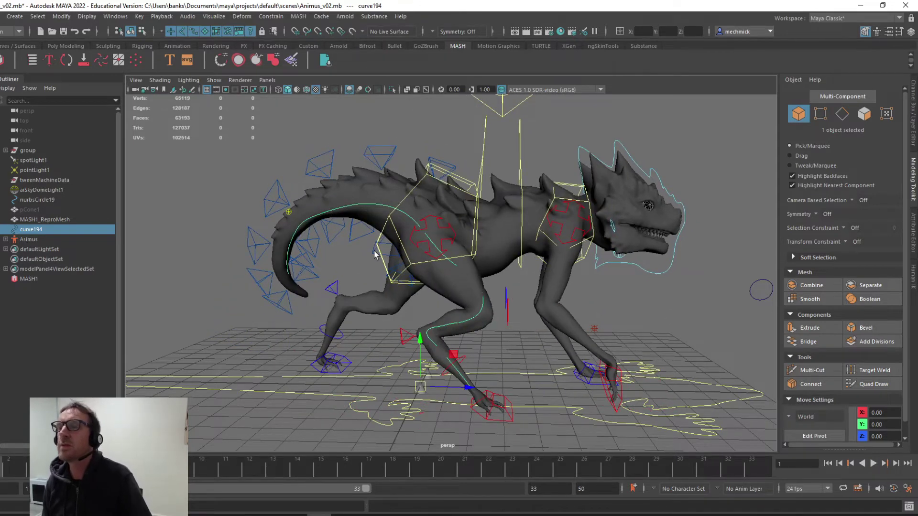
# - Wrap the curve to the creature's body mesh using a Wrap deformer with auto weight threshold and Volume falloff
pyautogui.scroll(3, 369, 215)
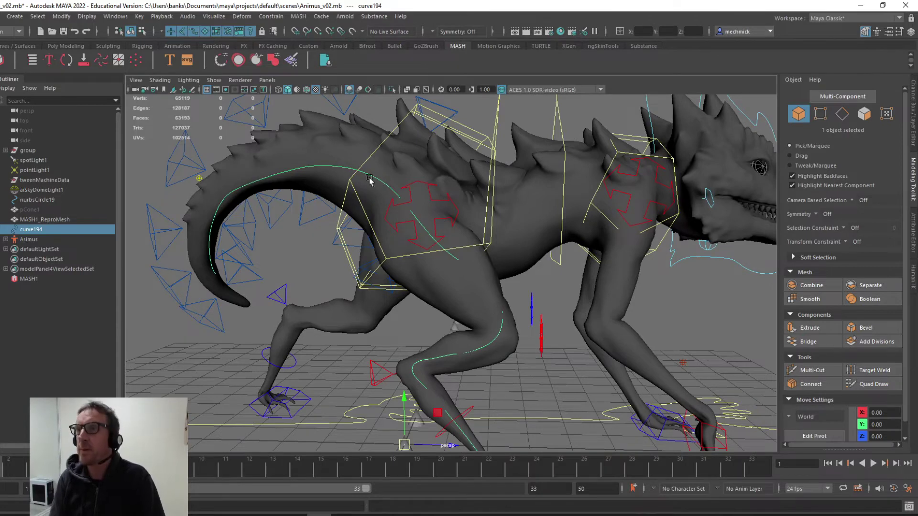
pyautogui.keyDown('shift'); pyautogui.click(359, 208); pyautogui.keyUp('shift')
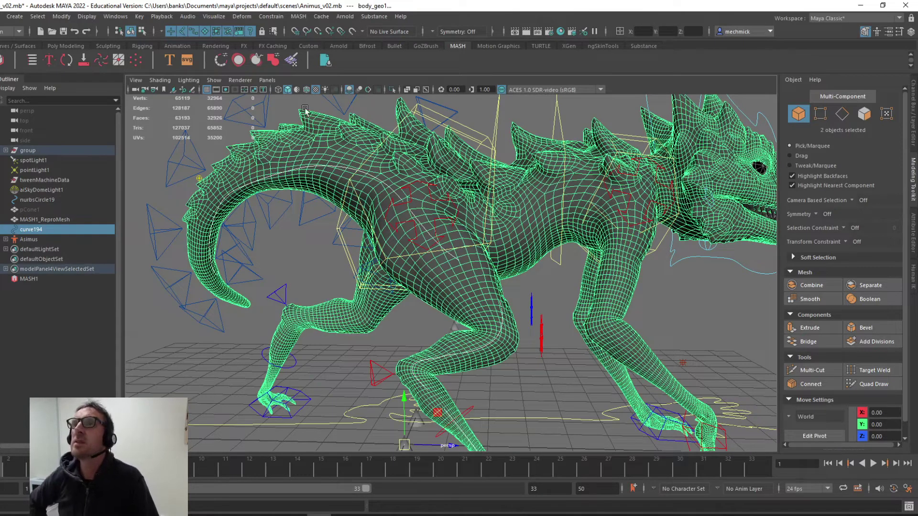
pyautogui.click(270, 16)
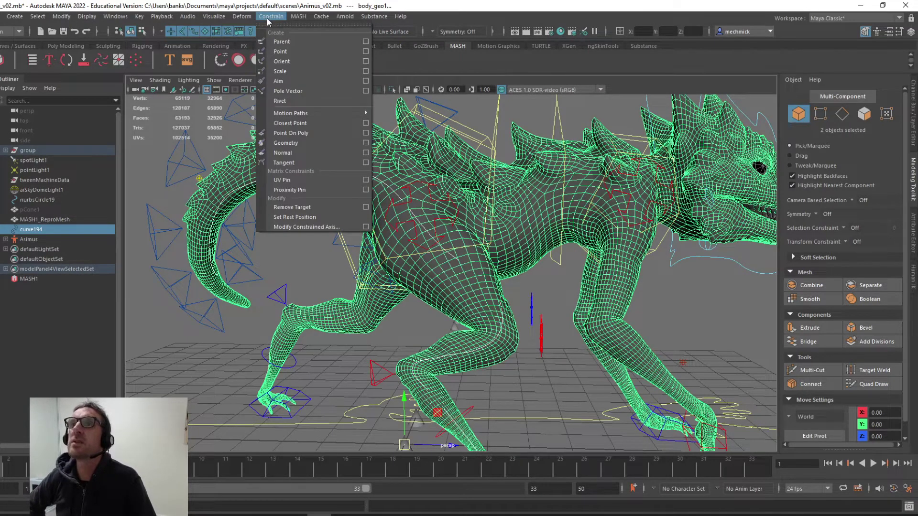
pyautogui.click(269, 18)
pyautogui.click(239, 17)
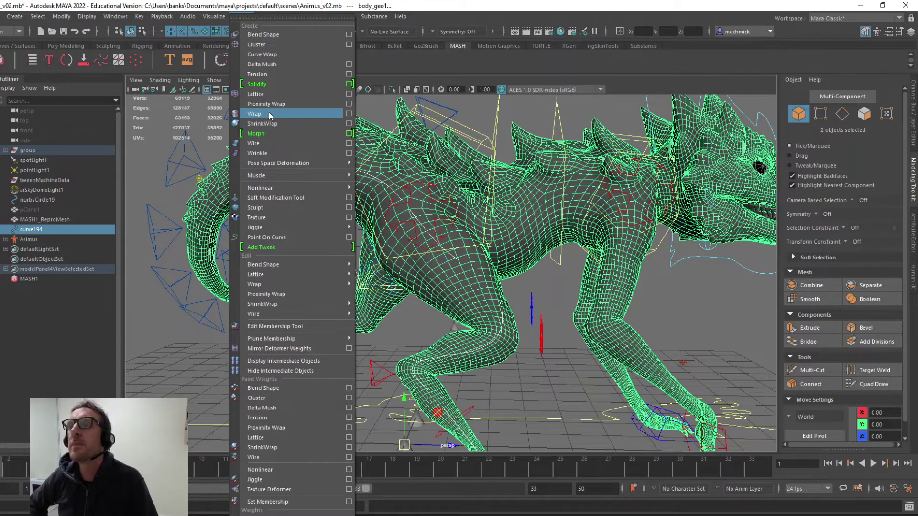
pyautogui.click(348, 117)
pyautogui.moveTo(296, 113); pyautogui.dragTo(564, 114)
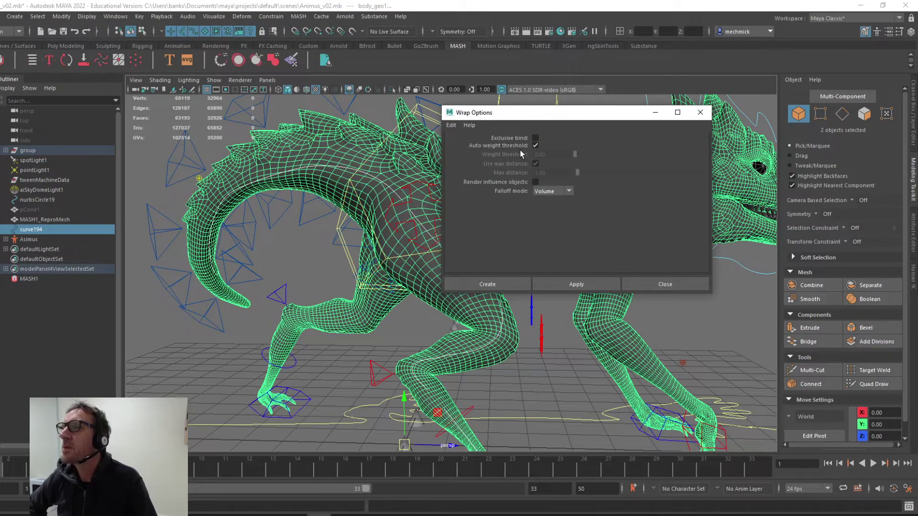
pyautogui.click(560, 283)
# - Play the walk animation to check how the wrapped curve follows the body, return to frame 1 and close the Wrap options
pyautogui.scroll(-2, 416, 301)
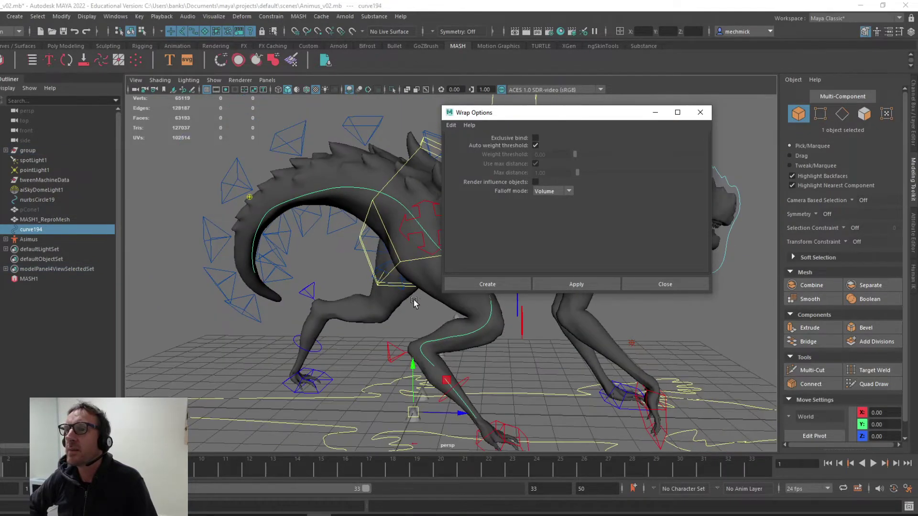
pyautogui.click(24, 467)
pyautogui.hotkey('alt', 'v')
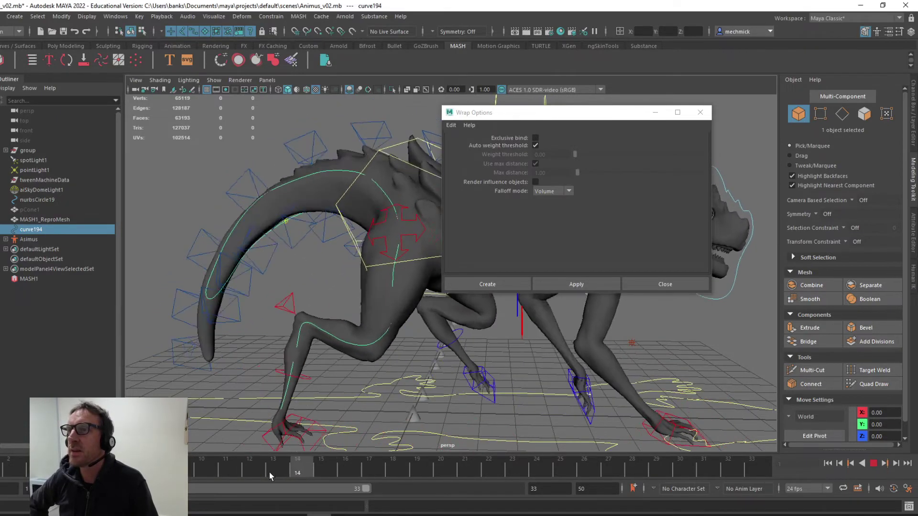
pyautogui.moveTo(288, 469); pyautogui.dragTo(2, 469)
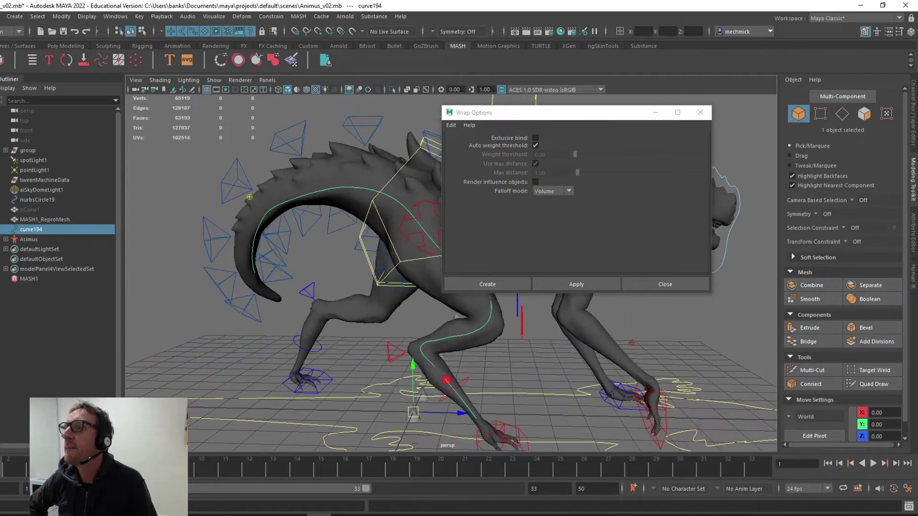
pyautogui.click(701, 112)
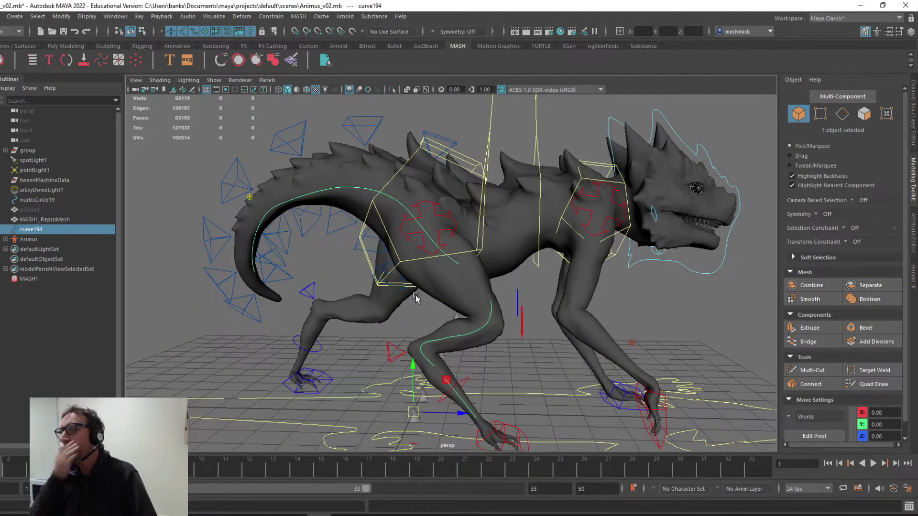
# - Select the MASH1 network and set its Distribute node's number of points to 20
pyautogui.scroll(-1, 413, 294)
pyautogui.scroll(-2, 409, 293)
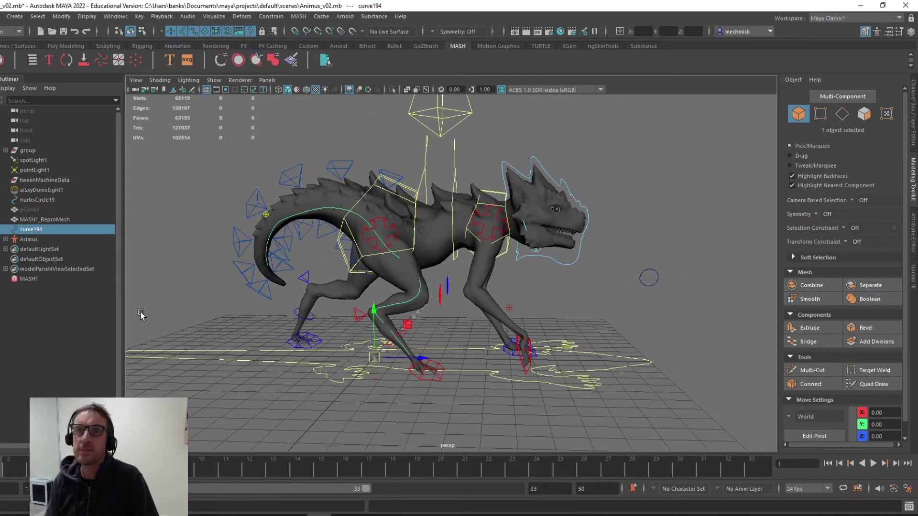
pyautogui.click(25, 280)
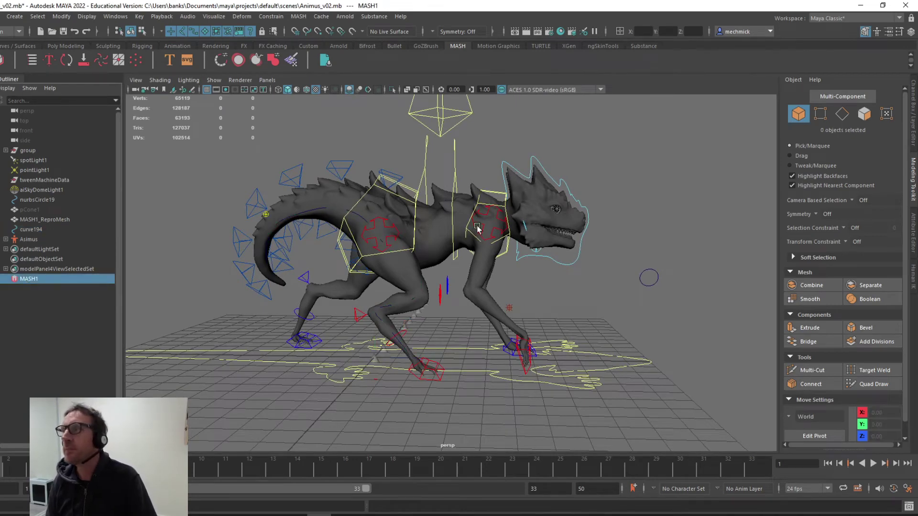
pyautogui.click(912, 231)
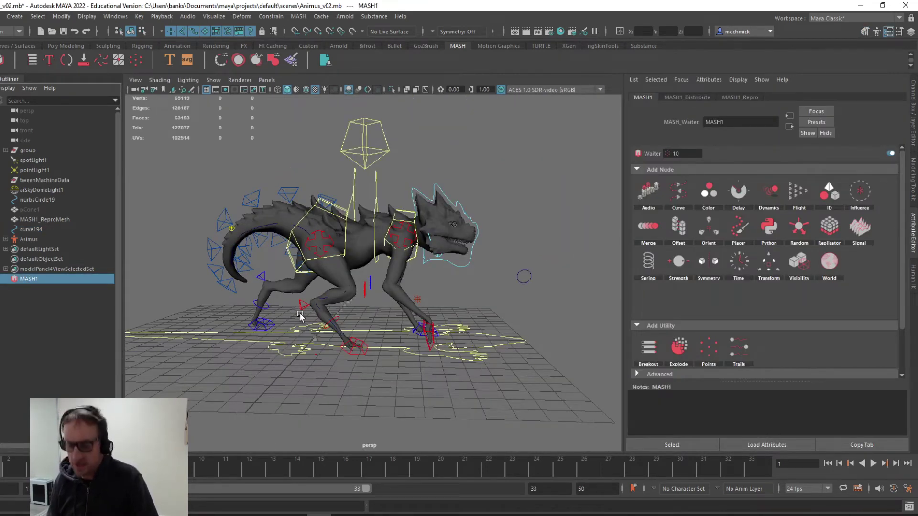
pyautogui.keyDown('alt'); pyautogui.moveTo(277, 313); pyautogui.dragTo(387, 303); pyautogui.keyUp('alt')
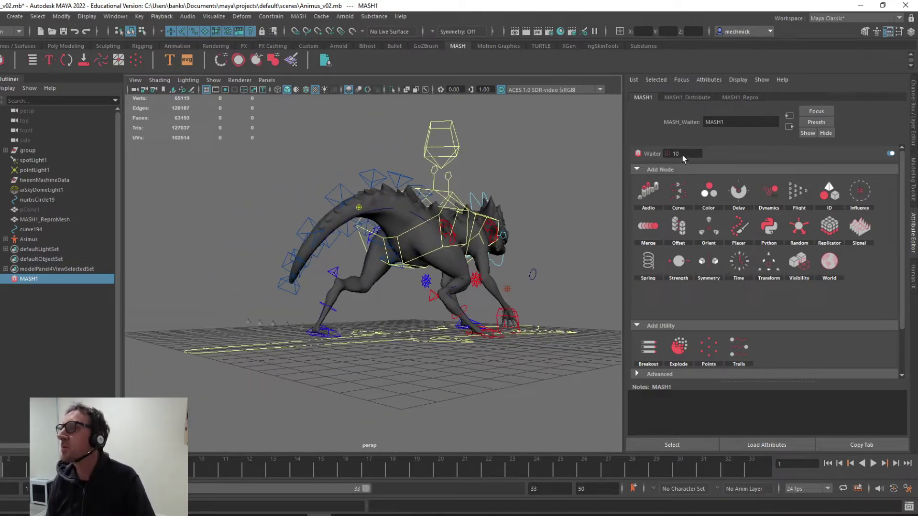
pyautogui.click(688, 97)
pyautogui.click(713, 170)
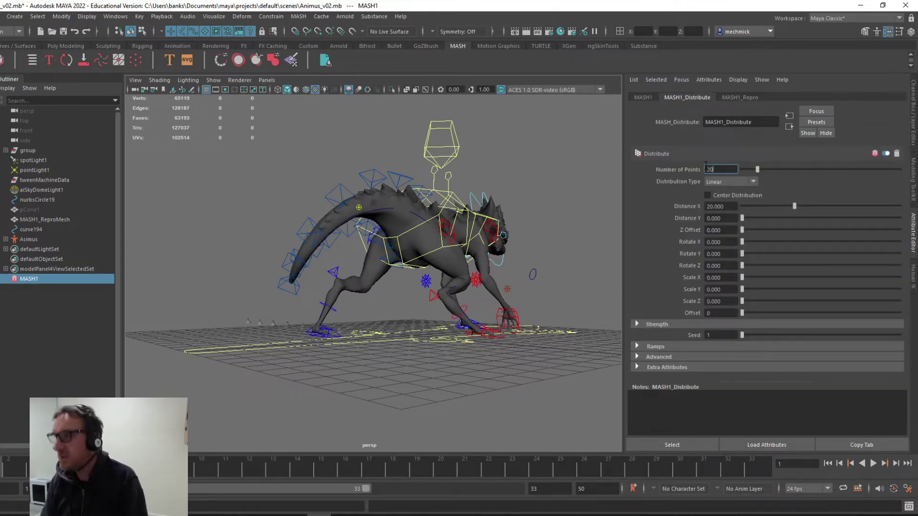
pyautogui.press('Return')
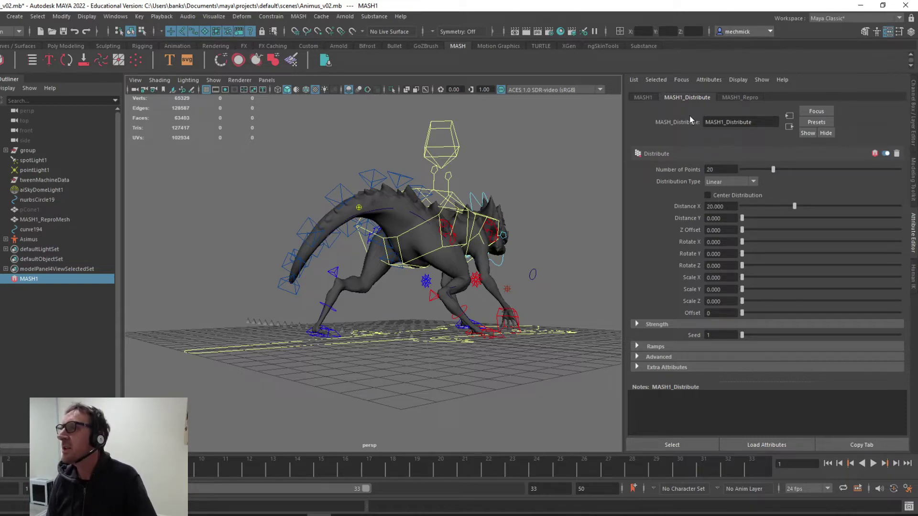
# - Add a Curve node to the MASH1 network and connect curve194 as its input curve
pyautogui.click(752, 183)
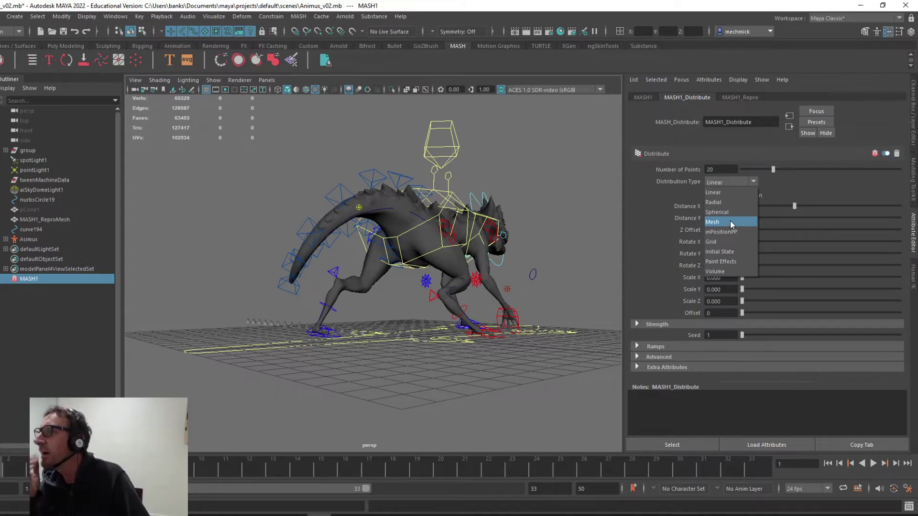
pyautogui.click(717, 198)
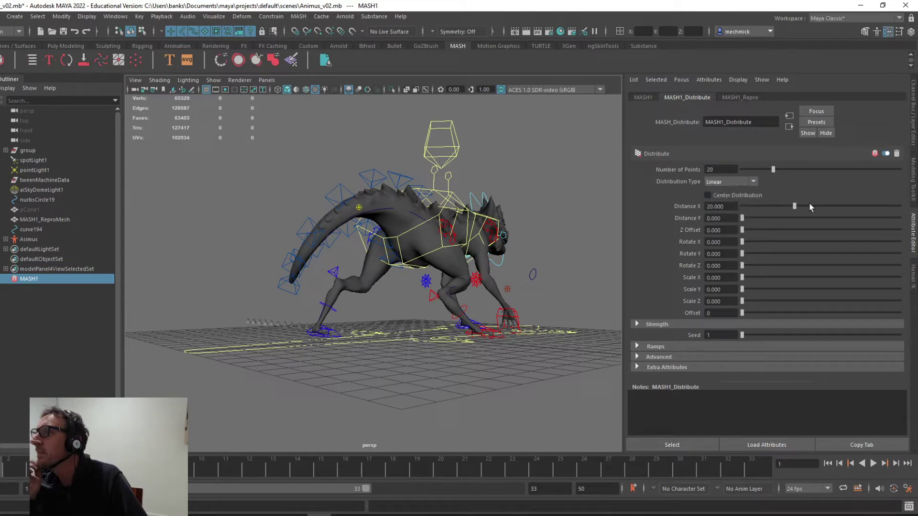
pyautogui.click(648, 100)
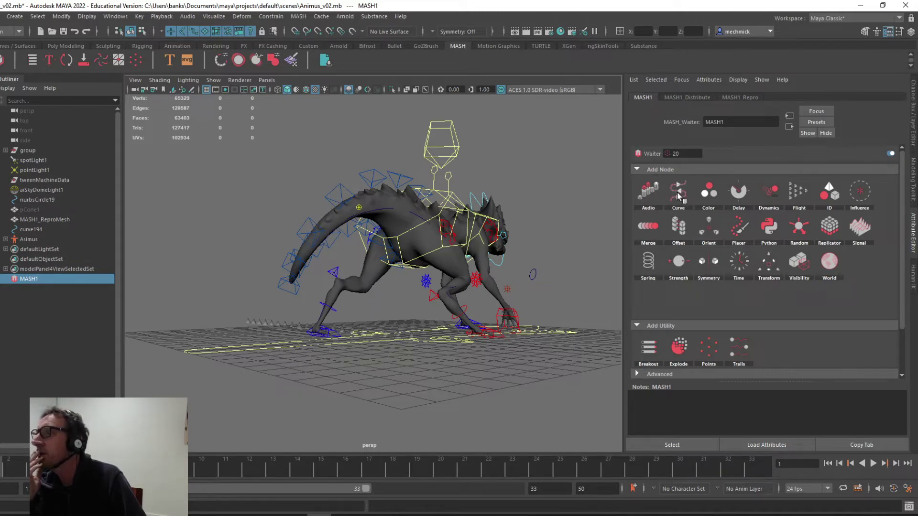
pyautogui.click(720, 200)
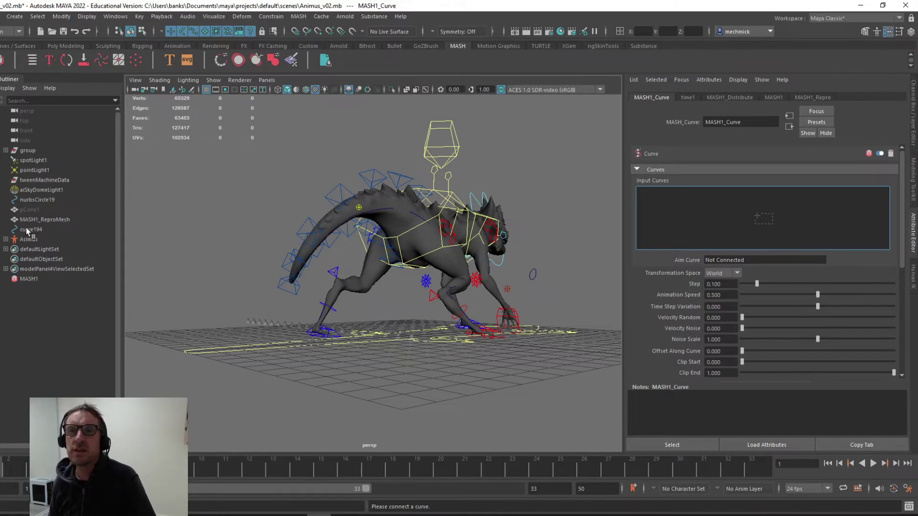
pyautogui.moveTo(27, 231); pyautogui.dragTo(551, 217, button='middle')
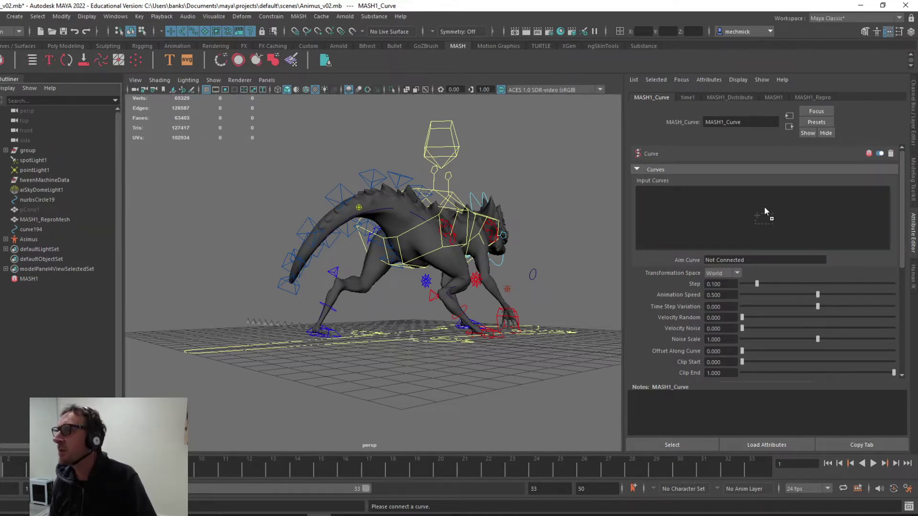
pyautogui.moveTo(749, 210); pyautogui.dragTo(749, 211, button='middle')
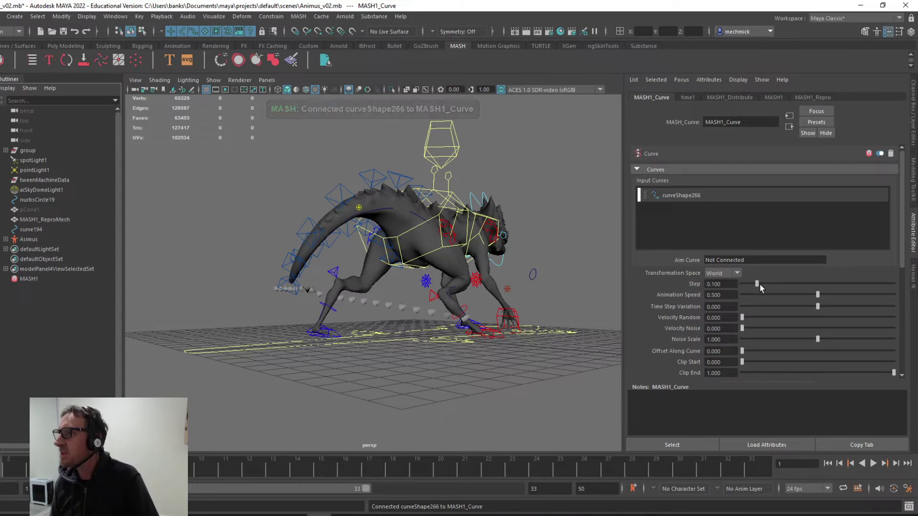
# - Set the Curve node's Step to 1.000, Animation Speed to 0.584 and Time Step Variation to 0.187, and examine the cone placement
pyautogui.moveTo(759, 285); pyautogui.dragTo(894, 287)
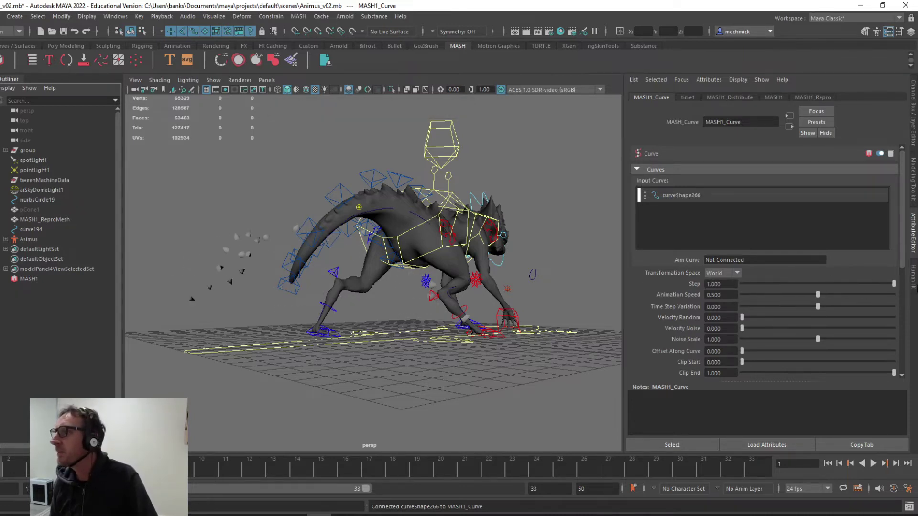
pyautogui.scroll(-2, 420, 308)
pyautogui.keyDown('alt'); pyautogui.moveTo(351, 289); pyautogui.dragTo(304, 281); pyautogui.keyUp('alt')
pyautogui.keyDown('alt'); pyautogui.moveTo(305, 281); pyautogui.dragTo(342, 295, button='right'); pyautogui.keyUp('alt')
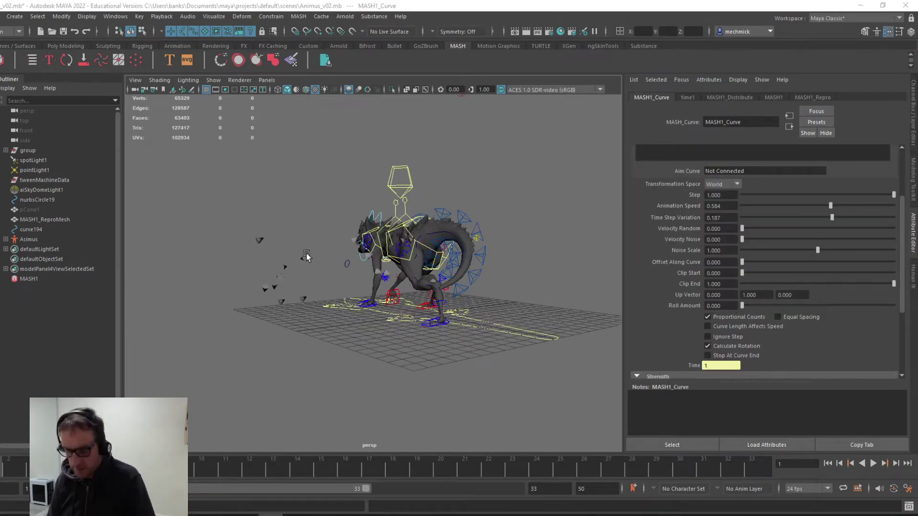
pyautogui.scroll(3, 294, 269)
pyautogui.scroll(-2, 323, 278)
pyautogui.moveTo(325, 279)
pyautogui.keyDown('alt'); pyautogui.mouseDown()
pyautogui.moveTo(283, 280)
pyautogui.moveTo(263, 267)
pyautogui.moveTo(325, 271)
pyautogui.mouseUp(); pyautogui.keyUp('alt')
pyautogui.keyDown('alt'); pyautogui.moveTo(402, 282); pyautogui.dragTo(405, 243, button='right'); pyautogui.keyUp('alt')
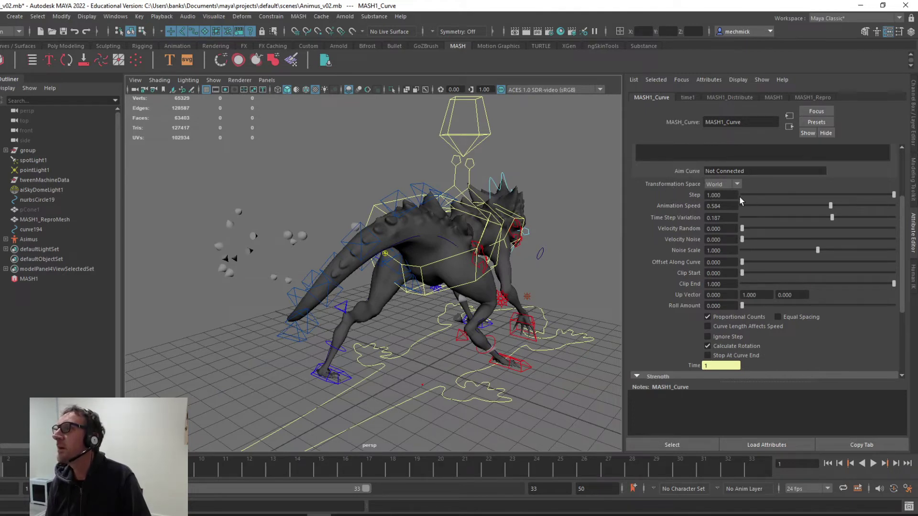
# - Set the linear distribution's Distance X to 0 in the MASH1_Distribute node
pyautogui.click(771, 98)
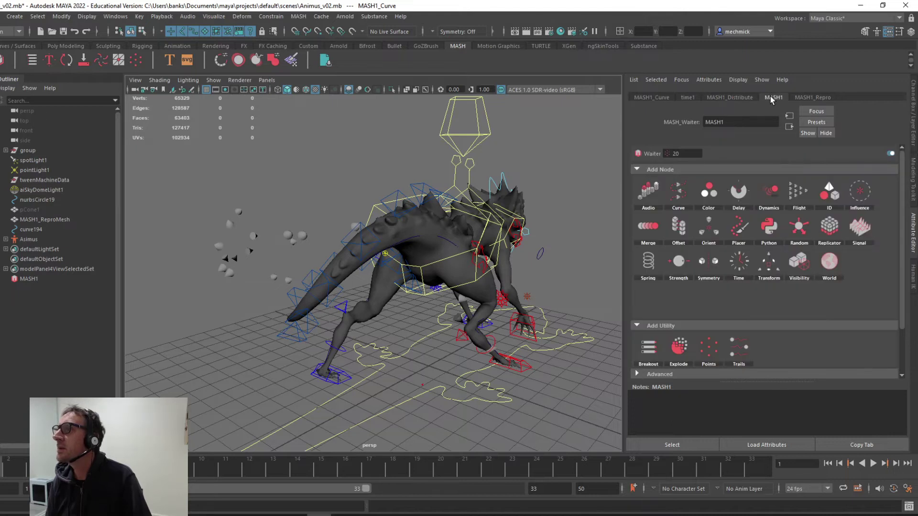
pyautogui.click(729, 98)
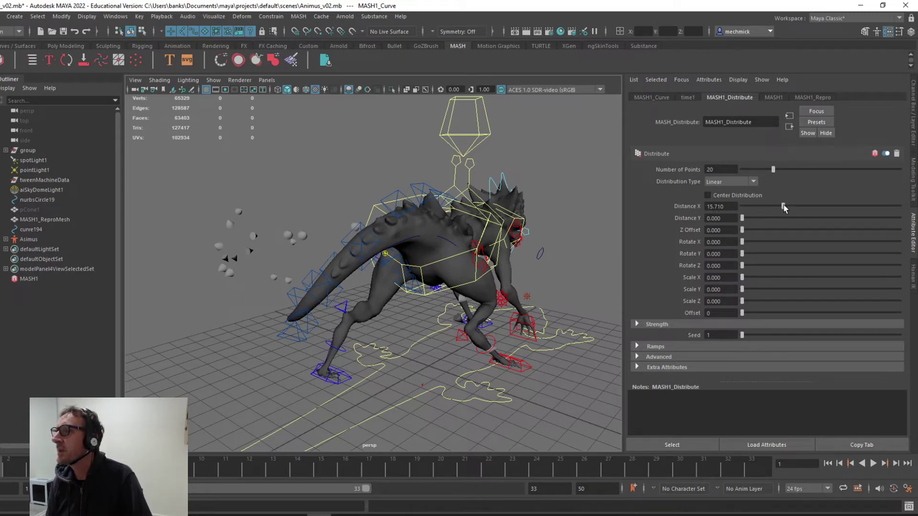
pyautogui.moveTo(784, 208); pyautogui.dragTo(703, 211)
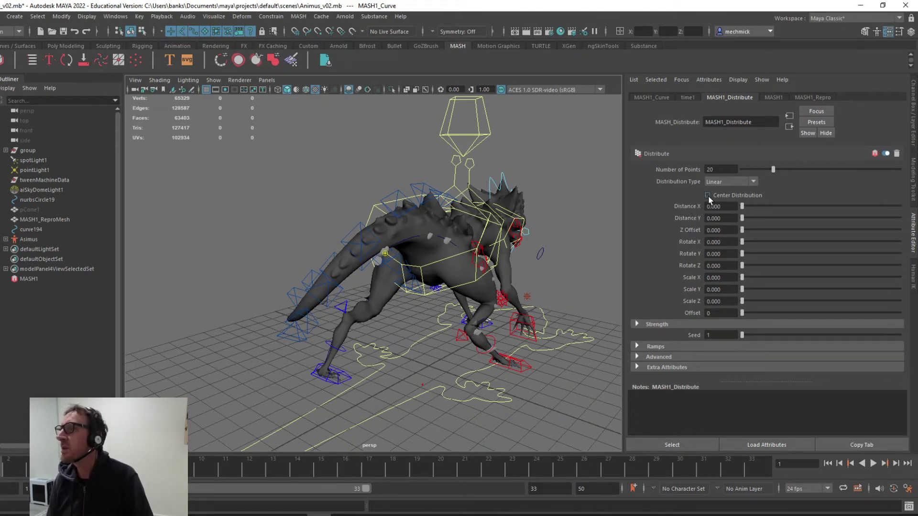
# - Try the Radial and Spherical distribution types and return to Linear
pyautogui.click(752, 182)
pyautogui.click(735, 205)
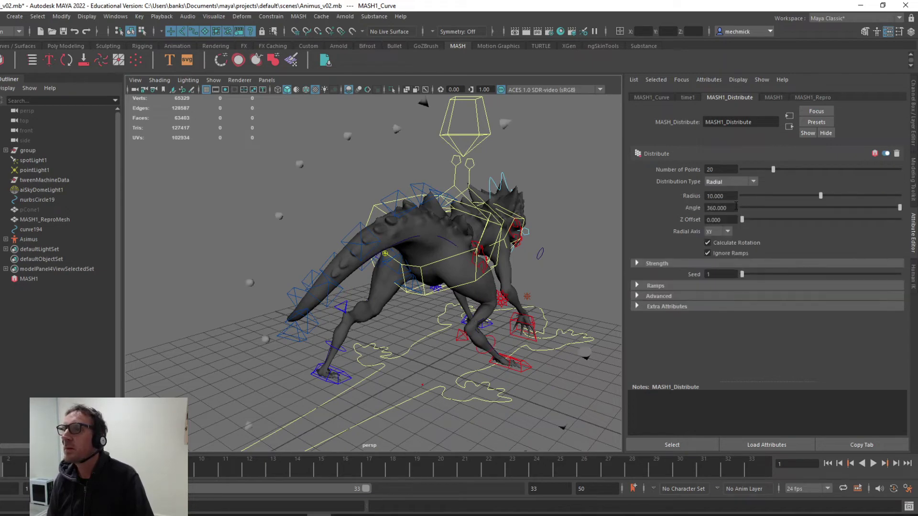
pyautogui.click(753, 182)
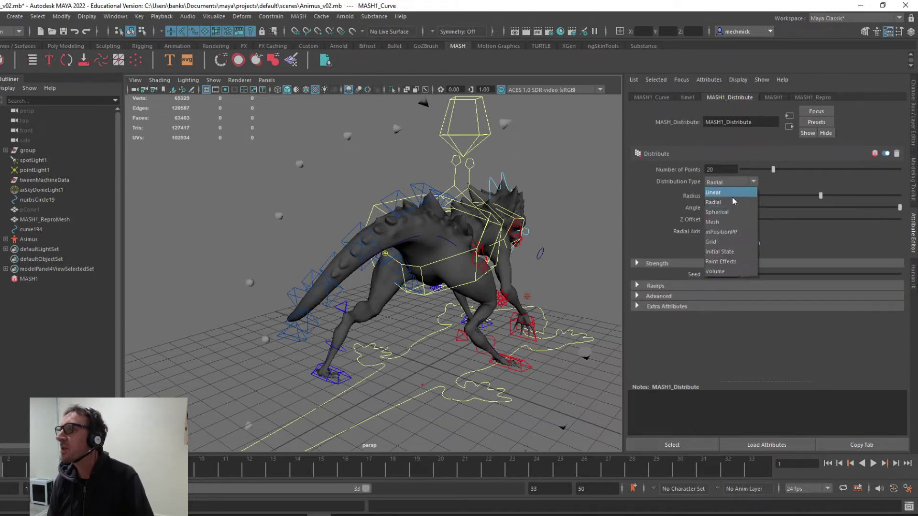
pyautogui.click(729, 211)
pyautogui.click(753, 182)
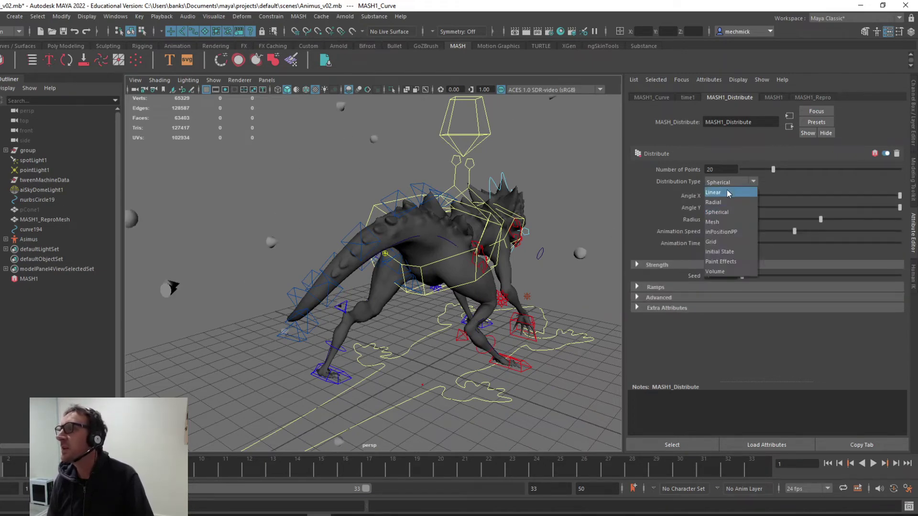
pyautogui.click(727, 190)
# - Set the MASH1_Curve node's Step to 0 and play the animation to check how the cones move along the curve
pyautogui.moveTo(452, 273)
pyautogui.keyDown('alt'); pyautogui.mouseDown()
pyautogui.moveTo(426, 279)
pyautogui.moveTo(375, 266)
pyautogui.moveTo(383, 252)
pyautogui.moveTo(438, 261)
pyautogui.mouseUp(); pyautogui.keyUp('alt')
pyautogui.scroll(3, 359, 268)
pyautogui.scroll(-6, 359, 269)
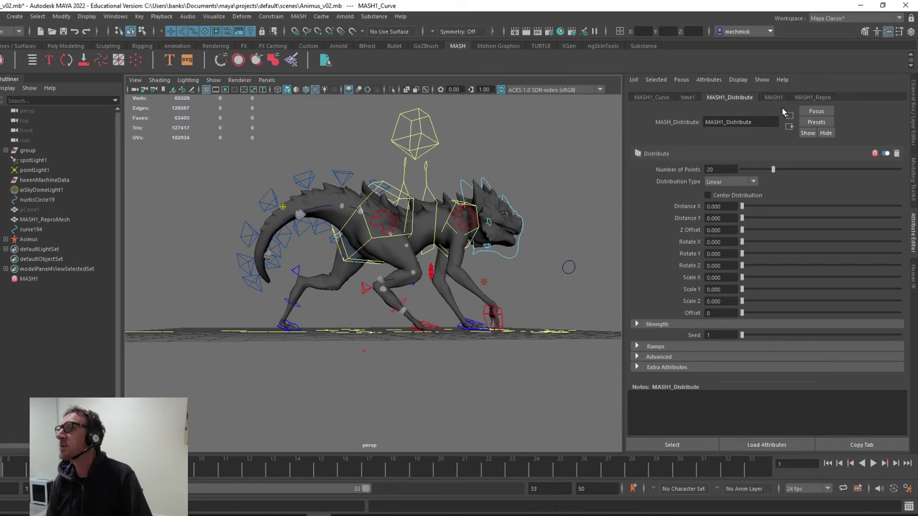
pyautogui.click(651, 97)
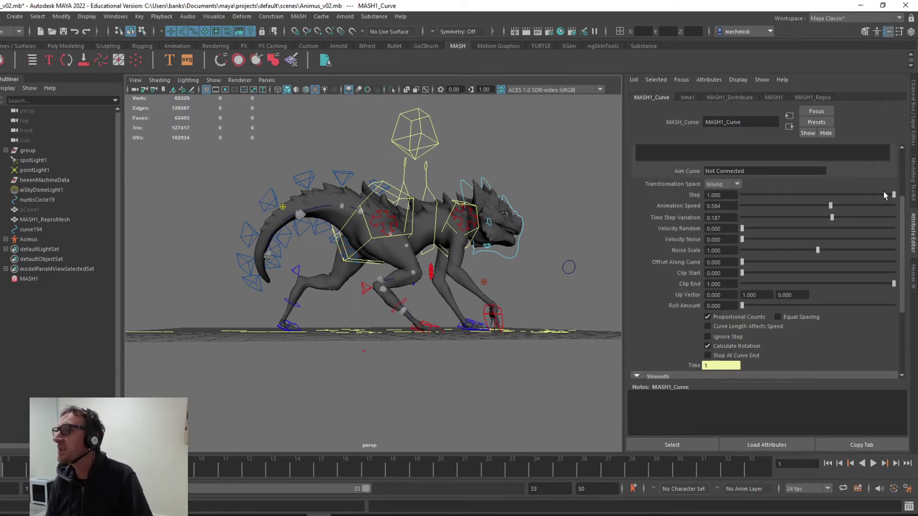
pyautogui.moveTo(894, 194); pyautogui.dragTo(682, 195)
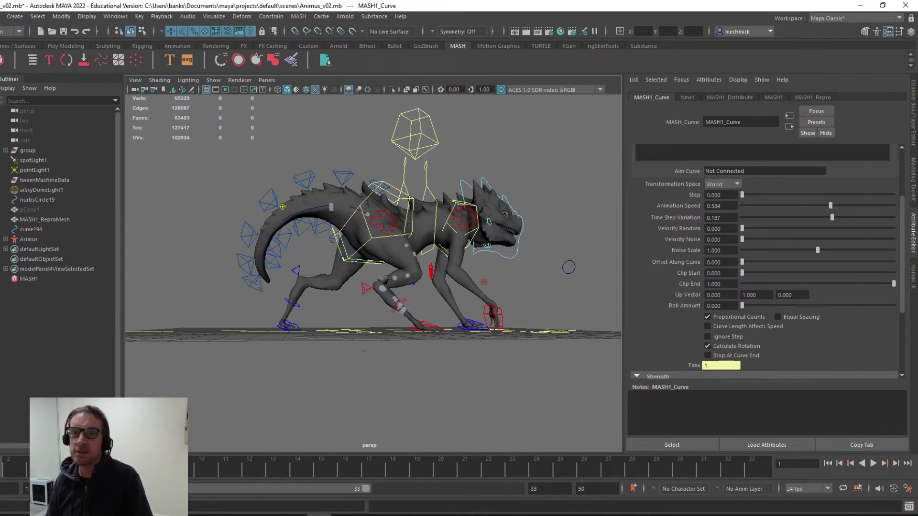
pyautogui.hotkey('alt', 'v')
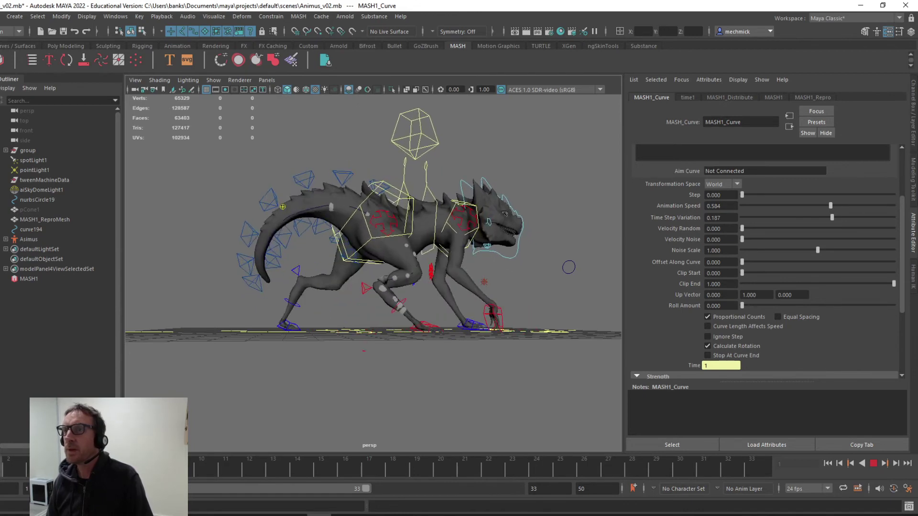
pyautogui.hotkey('alt', 'v')
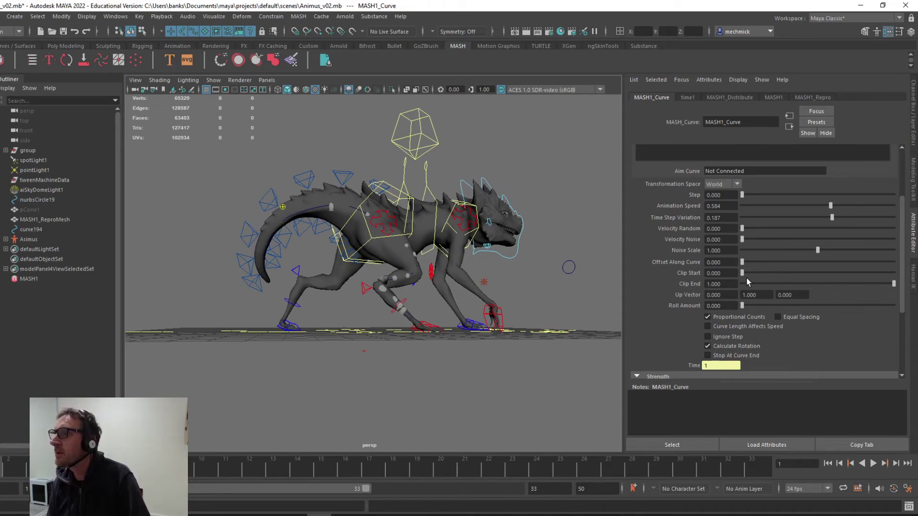
# - Set the MASH1_Curve node's Roll Amount to 0.118 and examine the cones' orientation along the creature's hind leg
pyautogui.scroll(5, 491, 265)
pyautogui.scroll(-2, 491, 266)
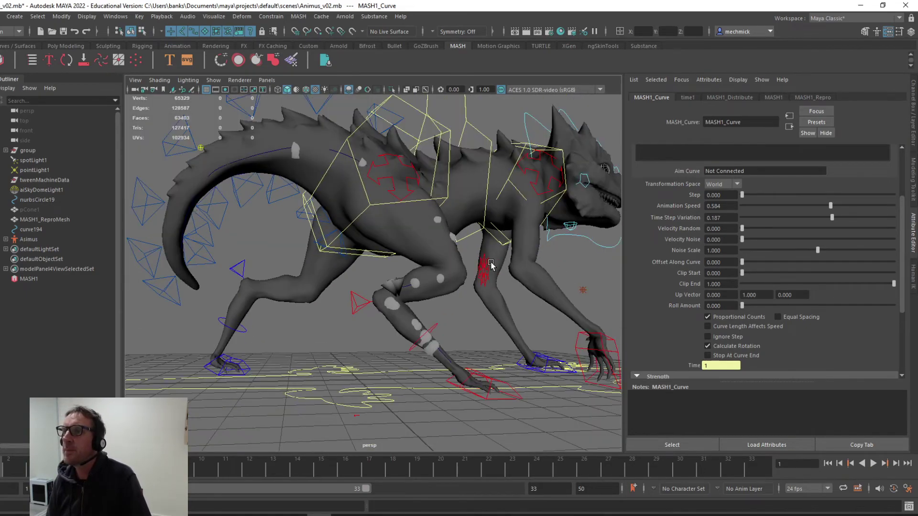
pyautogui.keyDown('alt'); pyautogui.moveTo(402, 283); pyautogui.dragTo(433, 259); pyautogui.keyUp('alt')
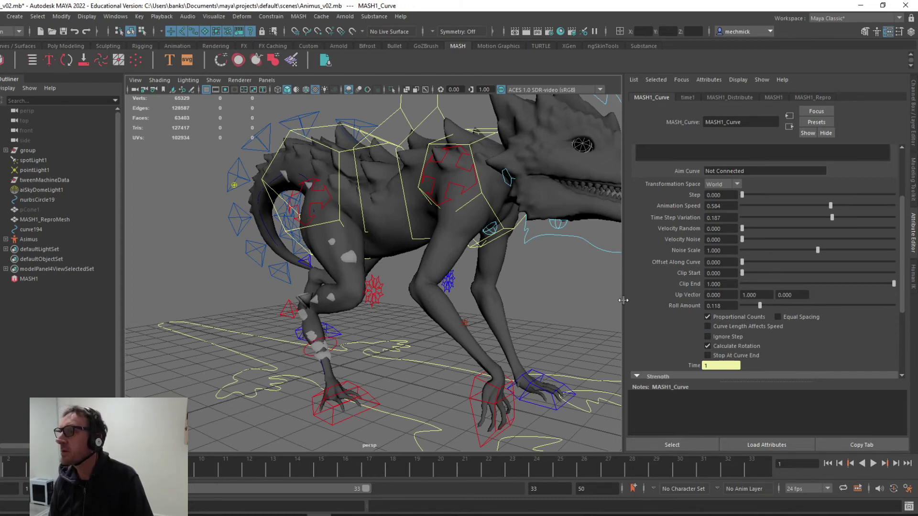
pyautogui.scroll(-4, 493, 284)
pyautogui.scroll(2, 464, 282)
pyautogui.moveTo(395, 271)
pyautogui.keyDown('alt'); pyautogui.mouseDown()
pyautogui.moveTo(461, 286)
pyautogui.moveTo(410, 260)
pyautogui.mouseUp(); pyautogui.keyUp('alt')
pyautogui.scroll(-3, 410, 260)
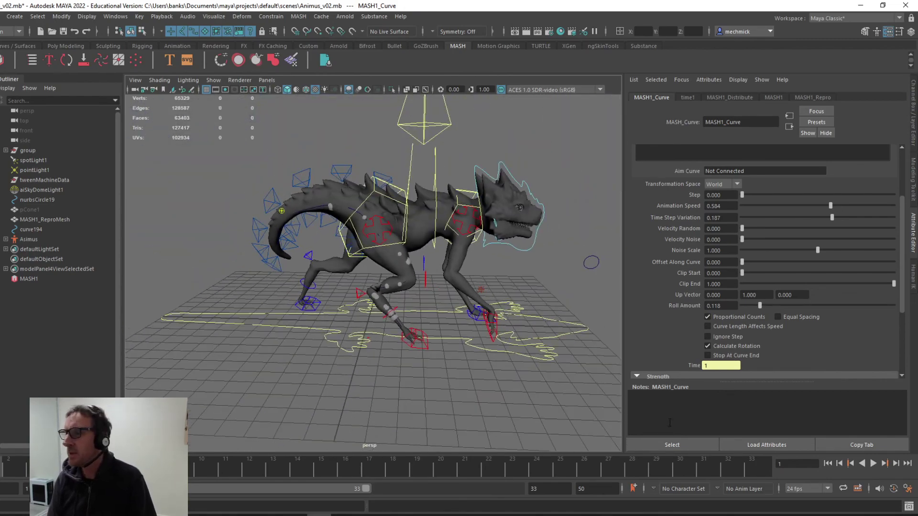
# - Play the animation from both sides of the creature, return to frame 1 and examine how the cones follow the wrapped curve
pyautogui.click(873, 464)
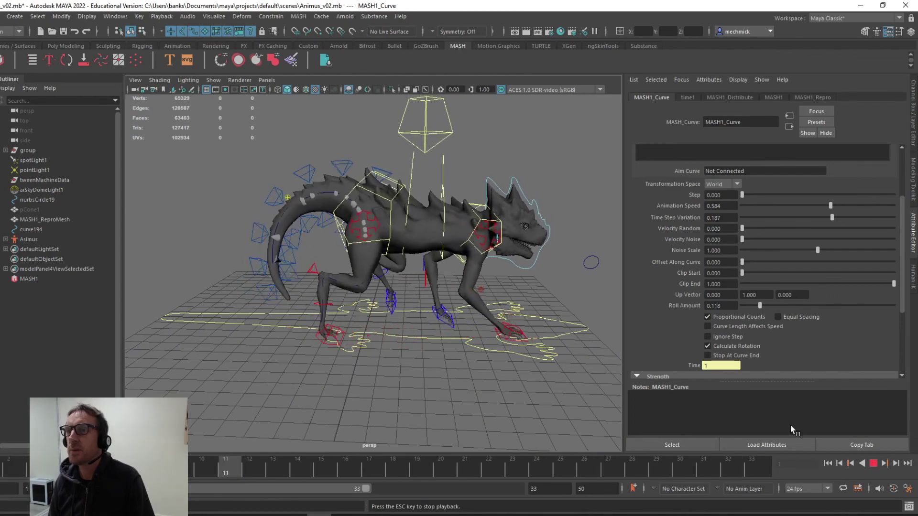
pyautogui.press('Escape')
pyautogui.keyDown('alt'); pyautogui.moveTo(335, 297); pyautogui.dragTo(447, 317); pyautogui.keyUp('alt')
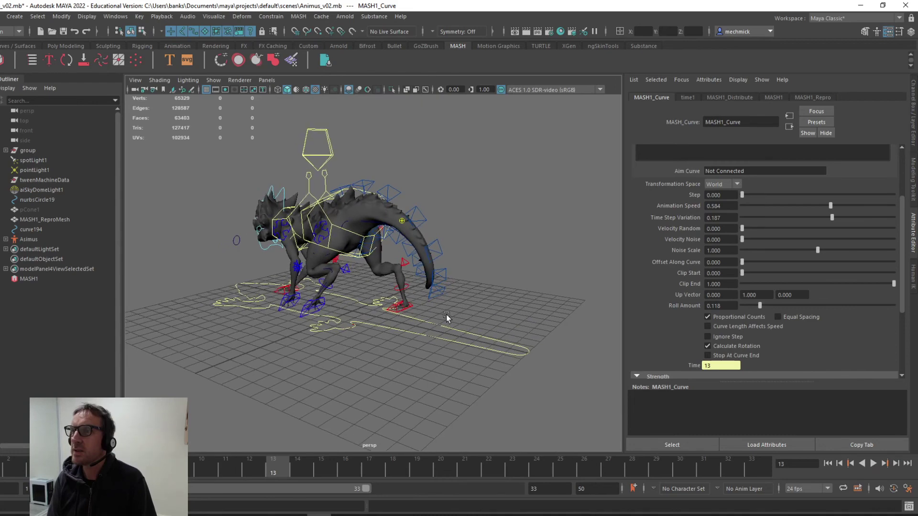
pyautogui.click(827, 463)
pyautogui.click(872, 463)
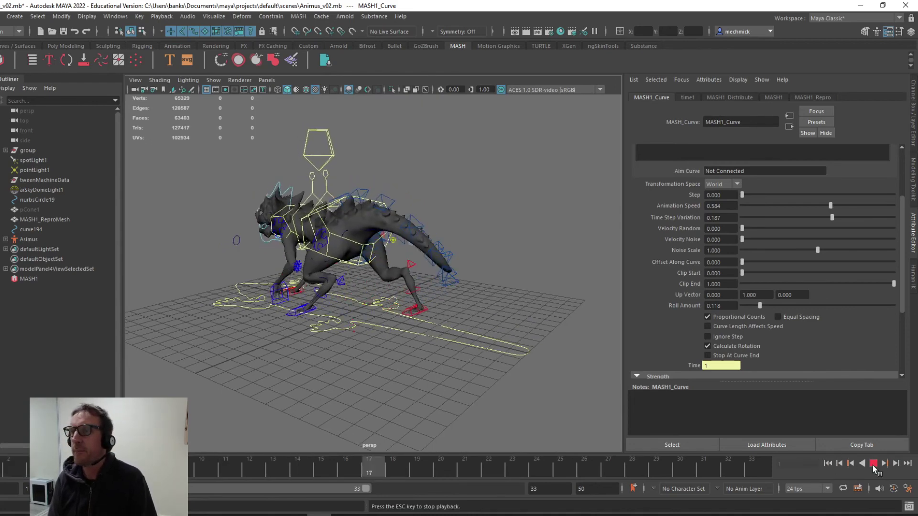
pyautogui.press('Escape')
pyautogui.keyDown('alt'); pyautogui.moveTo(494, 346); pyautogui.dragTo(234, 322); pyautogui.keyUp('alt')
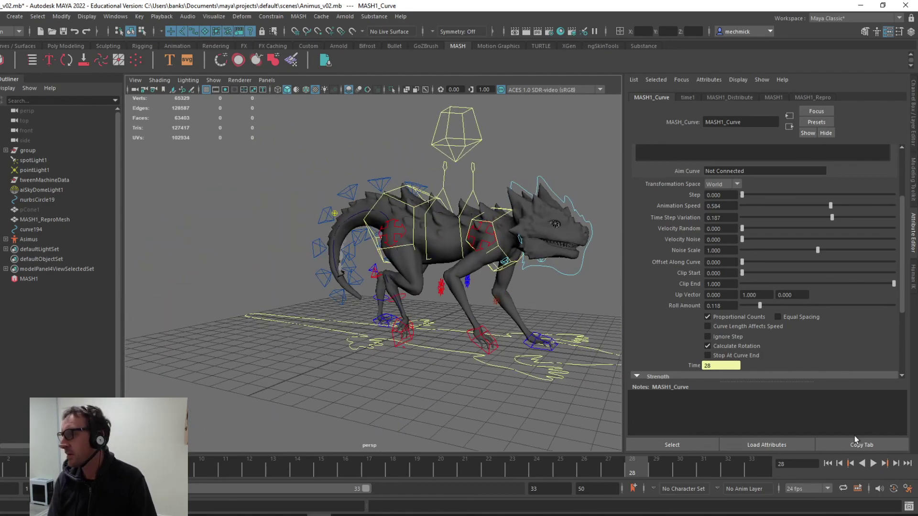
pyautogui.click(828, 463)
pyautogui.scroll(6, 528, 260)
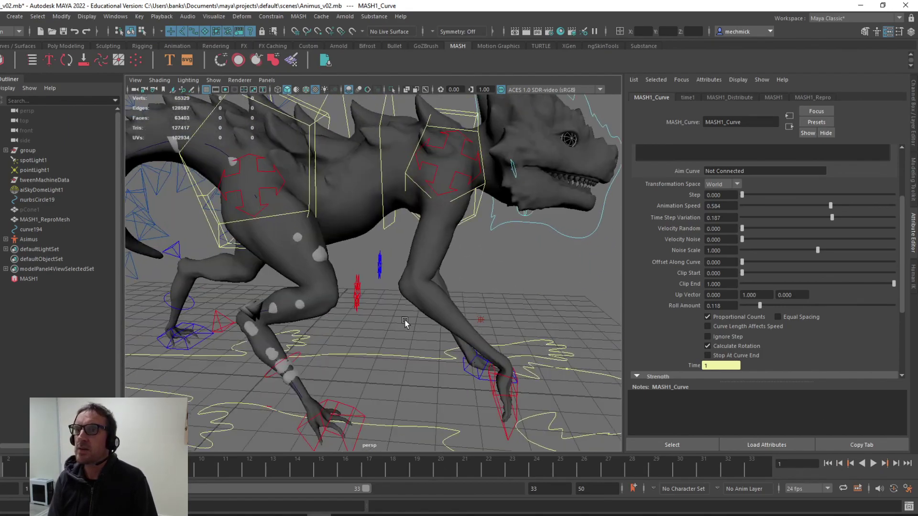
pyautogui.scroll(-6, 405, 323)
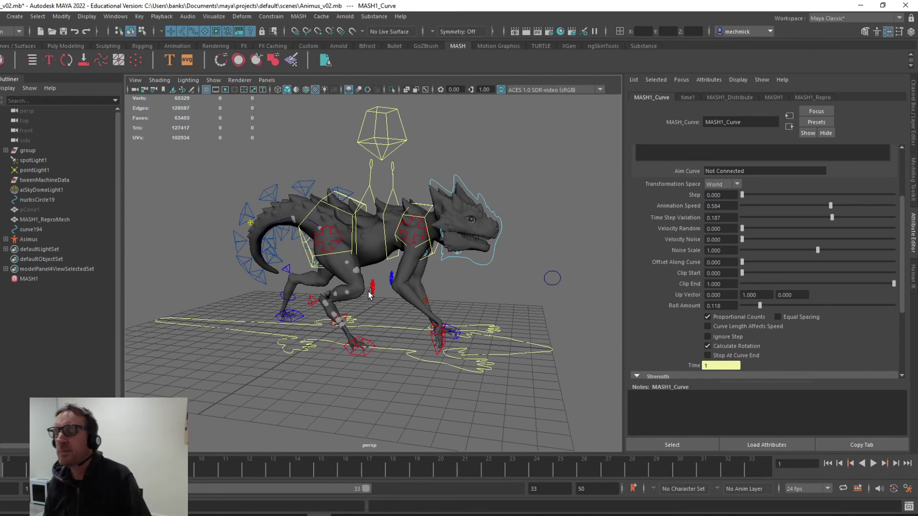